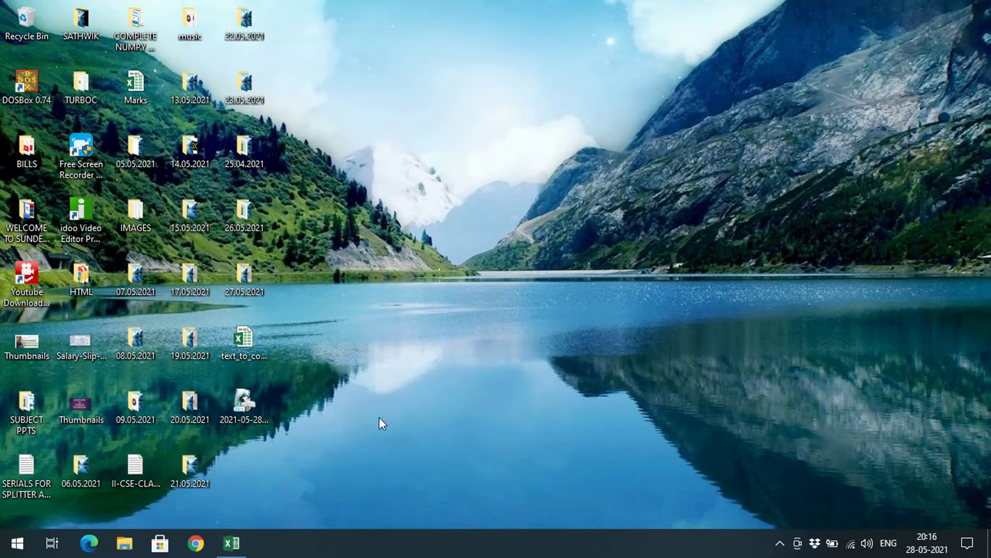
Switch to the text_to_columns workbook in Excel and examine the two- and three-part full names in C3:C13
{"action": "left_click", "coordinate": [238, 538]}
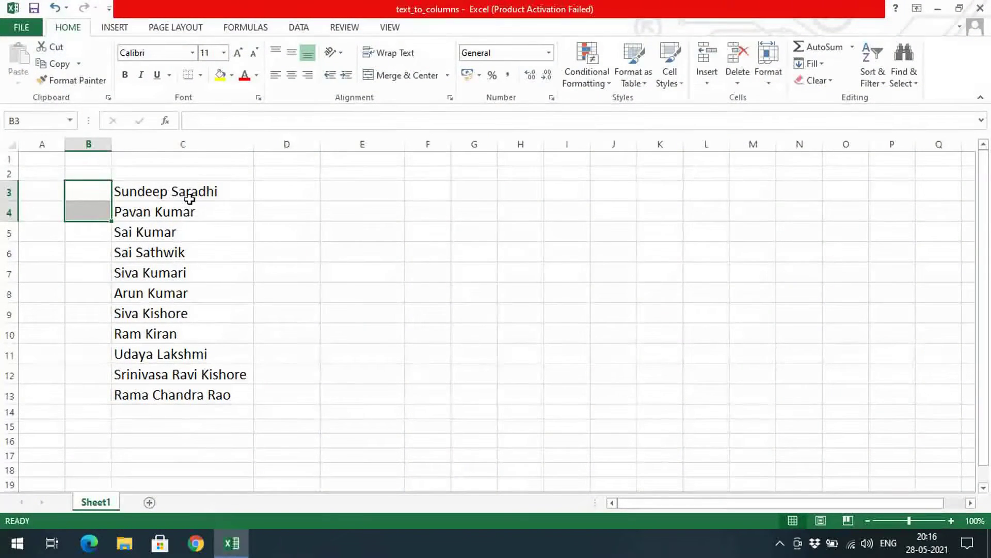
{"action": "left_click", "coordinate": [190, 199]}
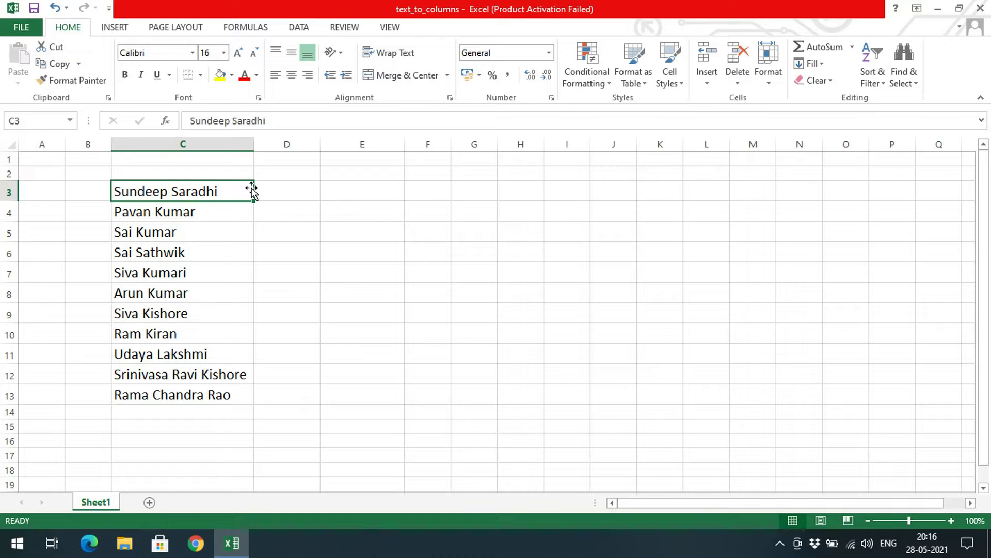
{"action": "left_click", "coordinate": [230, 208]}
{"action": "left_click", "coordinate": [231, 228]}
{"action": "left_click", "coordinate": [227, 254]}
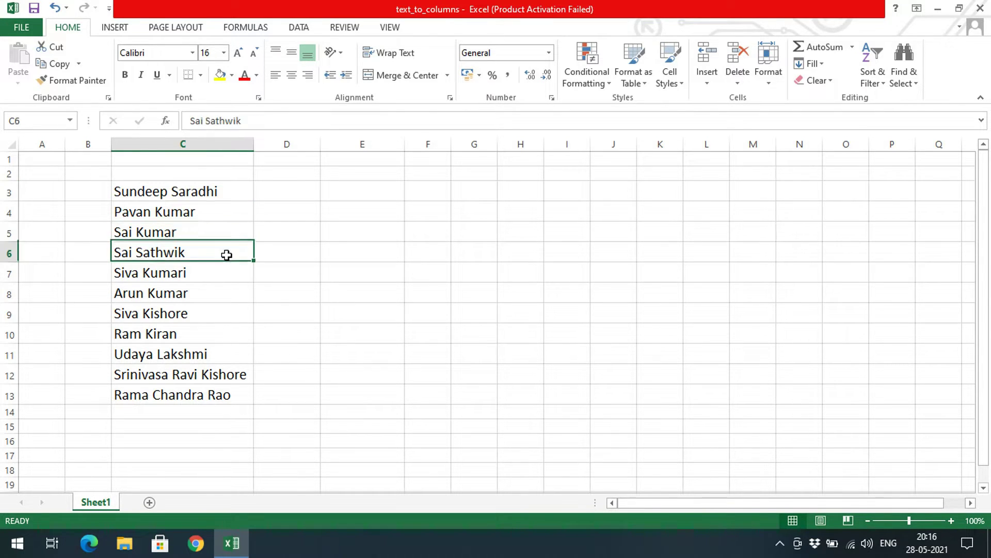
{"action": "left_click", "coordinate": [224, 292]}
{"action": "left_click_drag", "start_coordinate": [212, 376], "coordinate": [214, 396]}
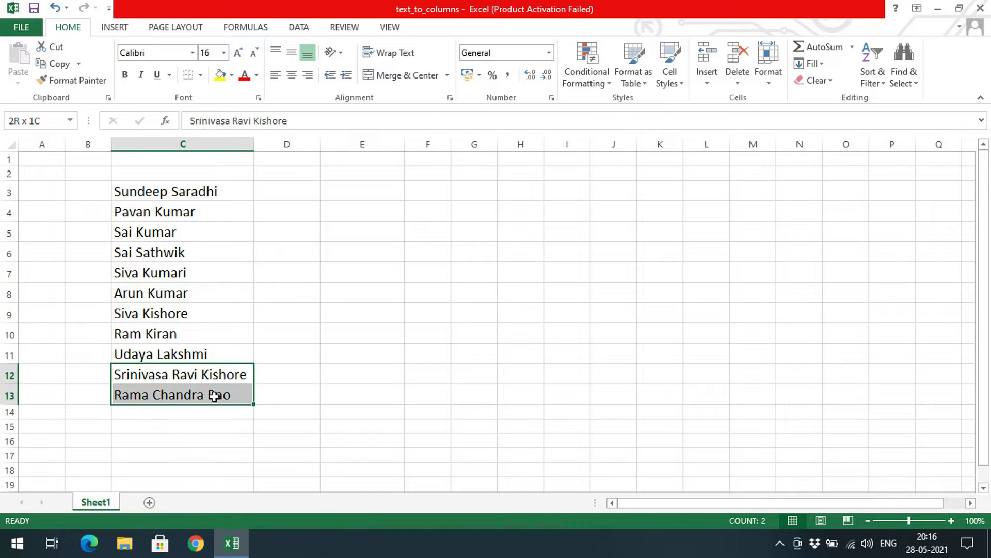
{"action": "left_click", "coordinate": [344, 310]}
{"action": "left_click_drag", "start_coordinate": [211, 188], "coordinate": [229, 387]}
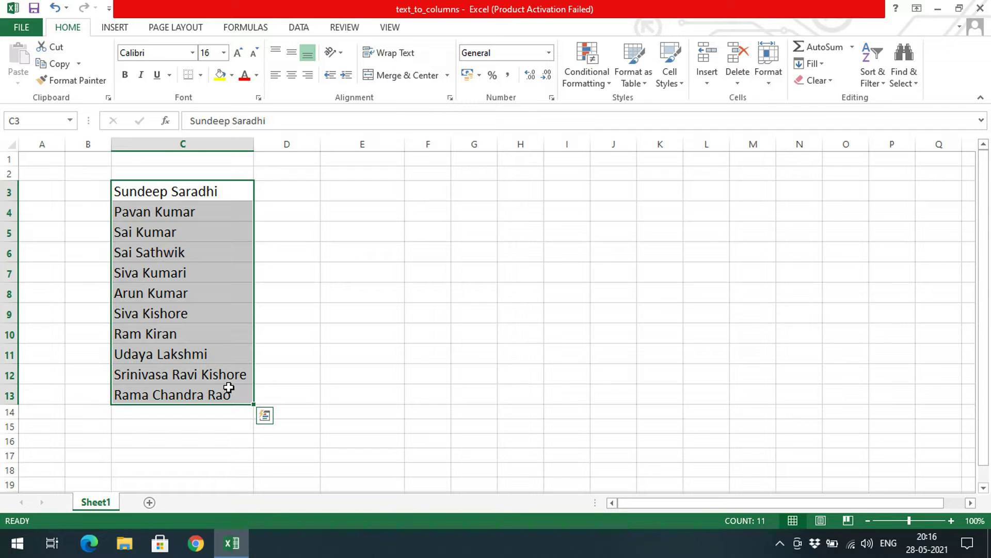
{"action": "left_click", "coordinate": [322, 193]}
{"action": "left_click", "coordinate": [277, 212]}
Try to split the names in C3:C13 with Text to Columns, using the Delimited type and only the Tab delimiter
{"action": "left_click_drag", "start_coordinate": [224, 193], "coordinate": [236, 397]}
{"action": "left_click", "coordinate": [302, 33]}
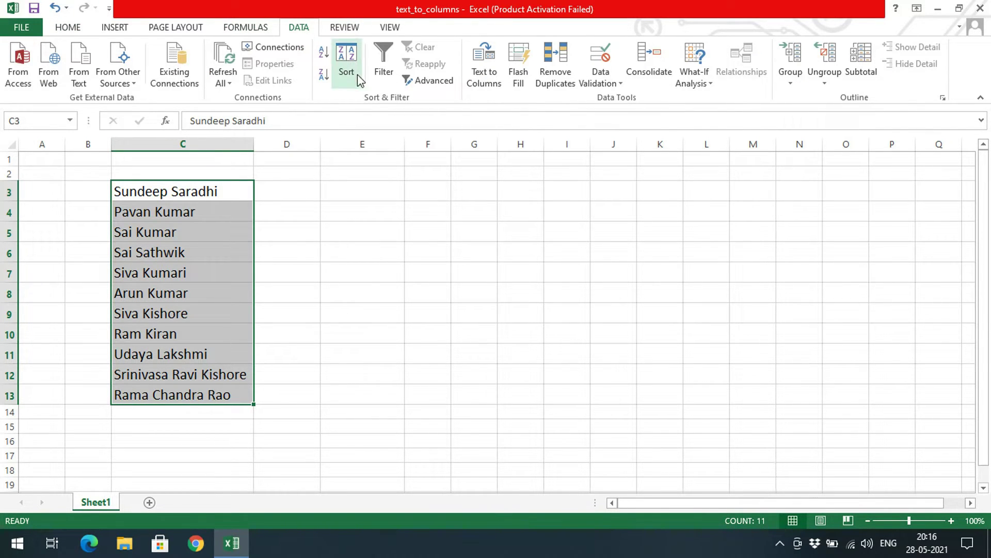
{"action": "left_click", "coordinate": [484, 88]}
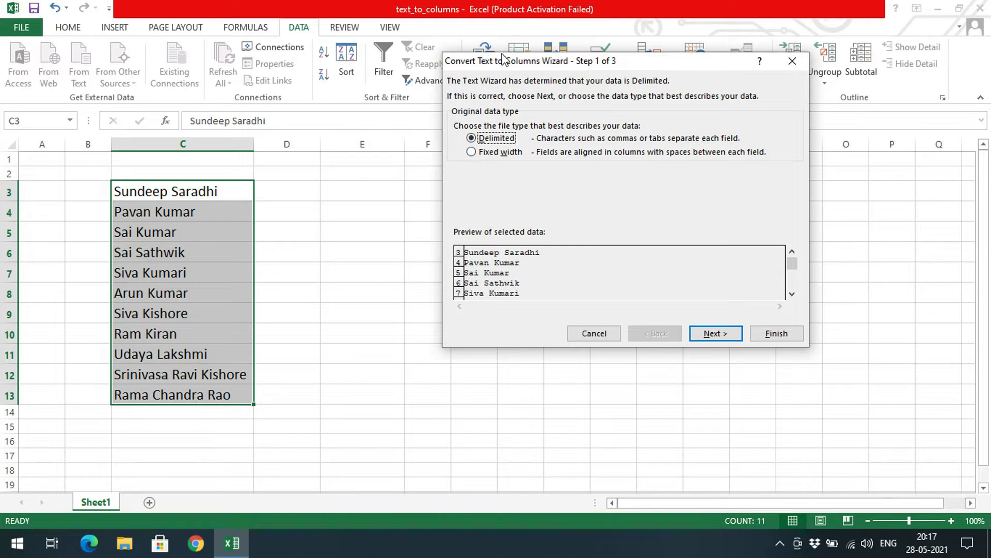
{"action": "left_click_drag", "start_coordinate": [504, 62], "coordinate": [400, 129]}
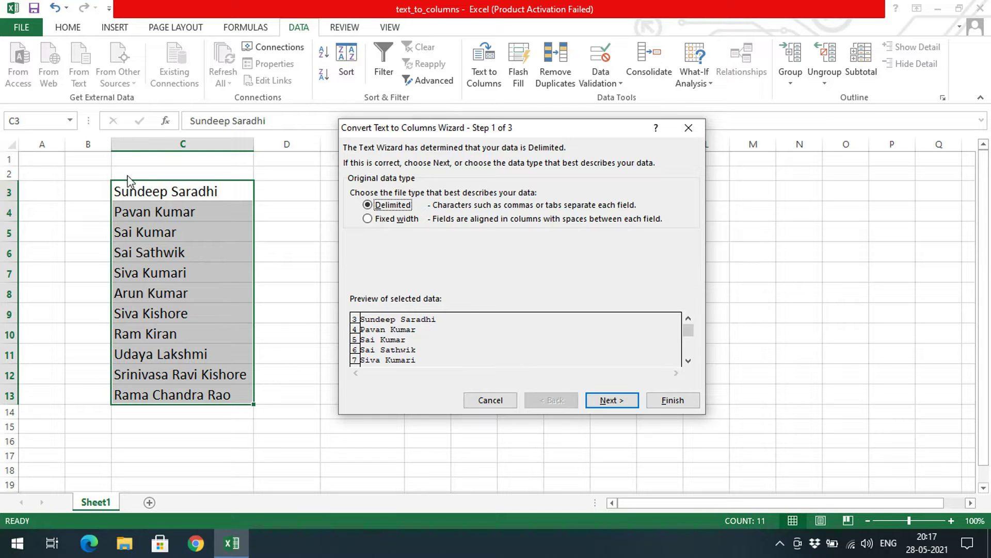
{"action": "left_click_drag", "start_coordinate": [687, 333], "coordinate": [526, 288]}
{"action": "left_click", "coordinate": [610, 401]}
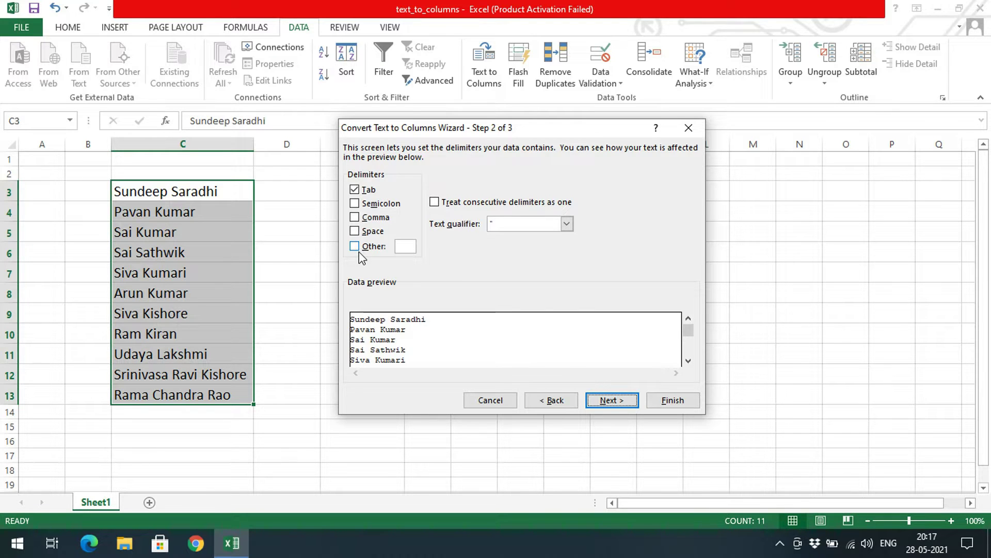
{"action": "left_click", "coordinate": [635, 401]}
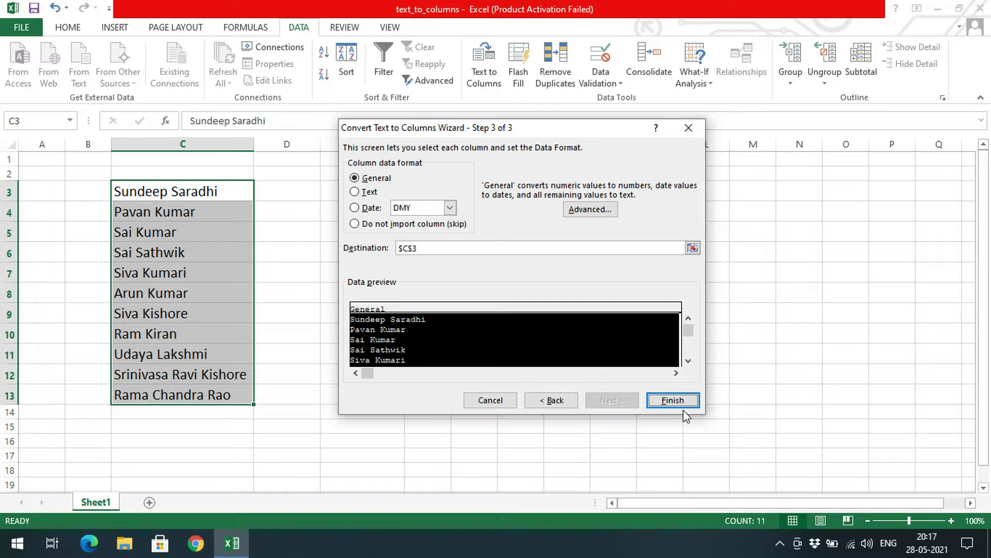
{"action": "left_click", "coordinate": [674, 401]}
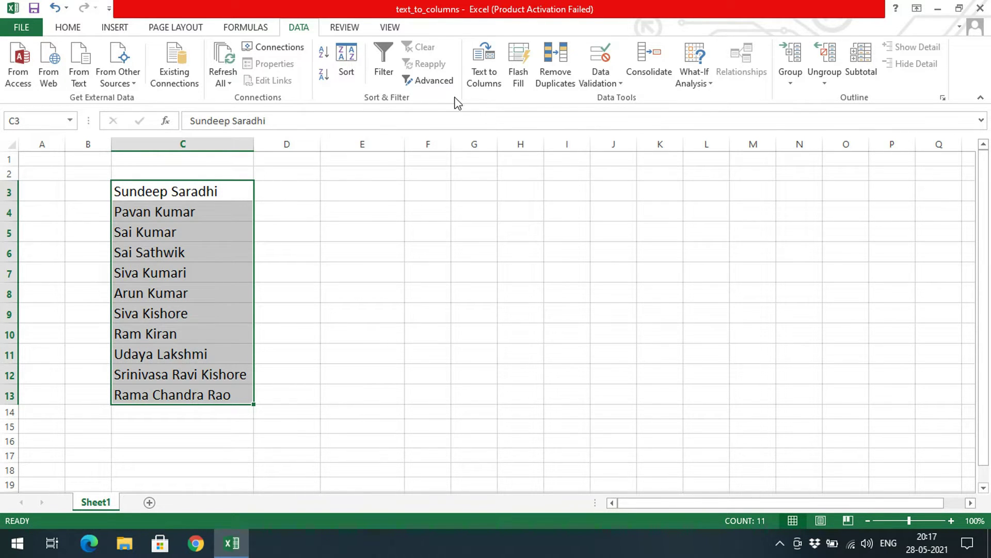
Split C3:C13 with Text to Columns as Delimited, using only the Space delimiter without treating consecutive delimiters as one
{"action": "left_click", "coordinate": [484, 66]}
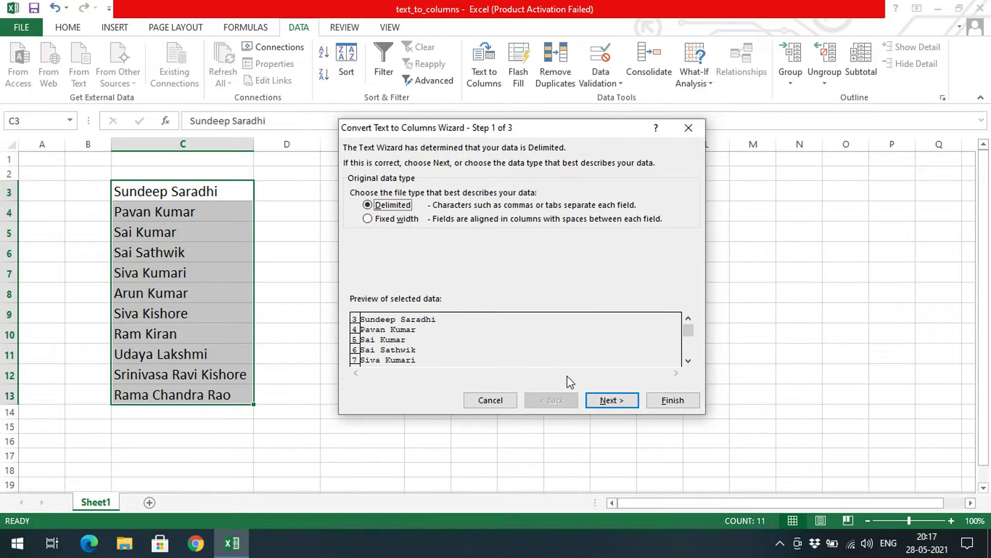
{"action": "left_click", "coordinate": [608, 400]}
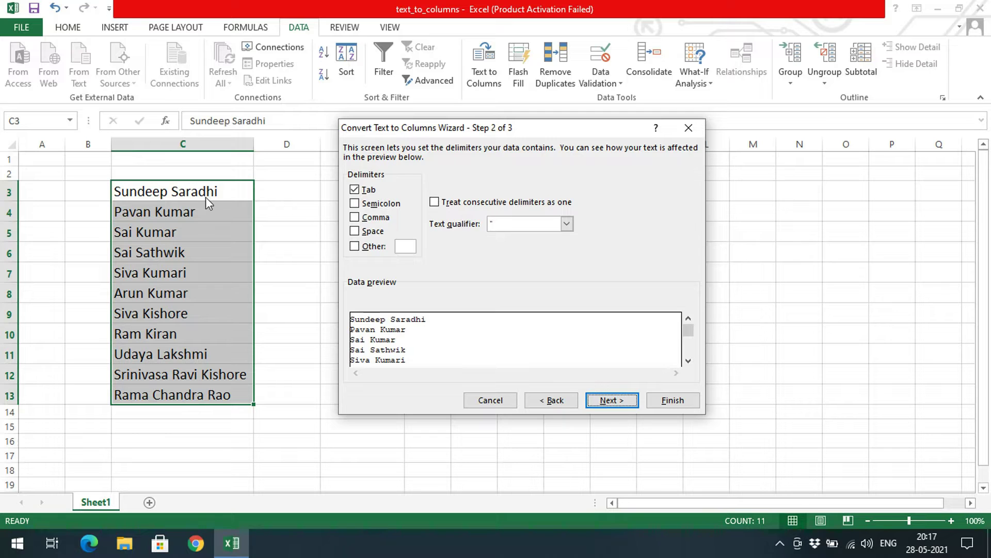
{"action": "left_click", "coordinate": [364, 231]}
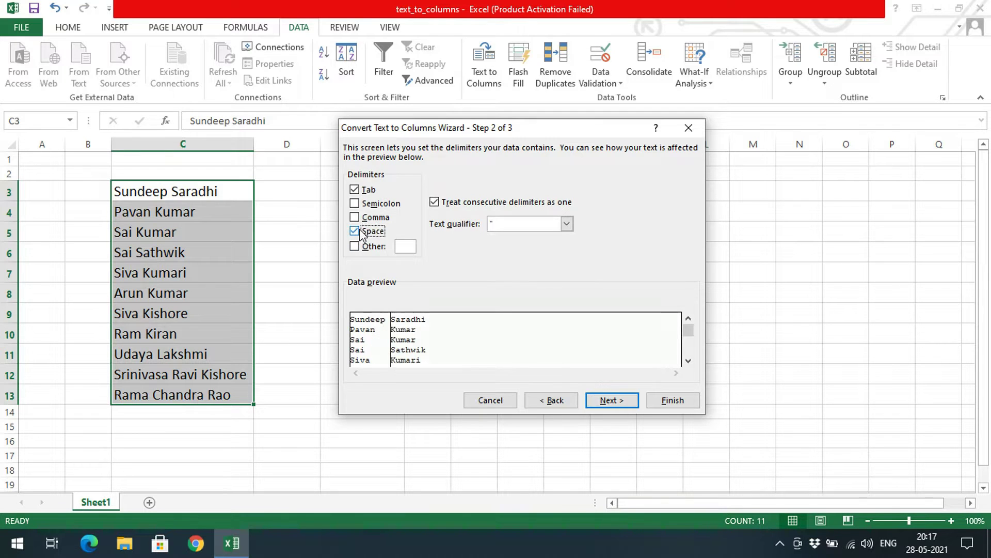
{"action": "left_click", "coordinate": [355, 191]}
{"action": "left_click_drag", "start_coordinate": [692, 331], "coordinate": [685, 348]}
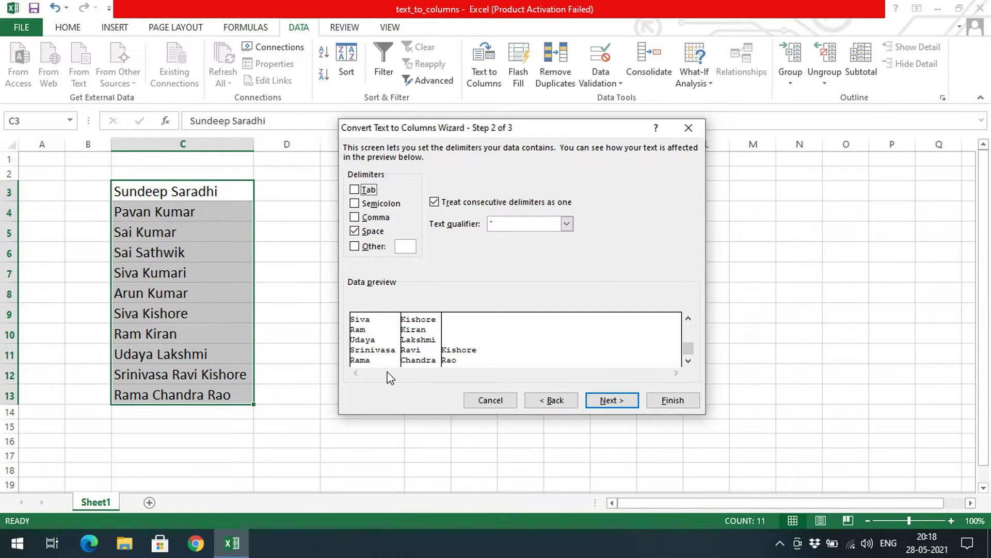
{"action": "left_click_drag", "start_coordinate": [688, 348], "coordinate": [691, 328]}
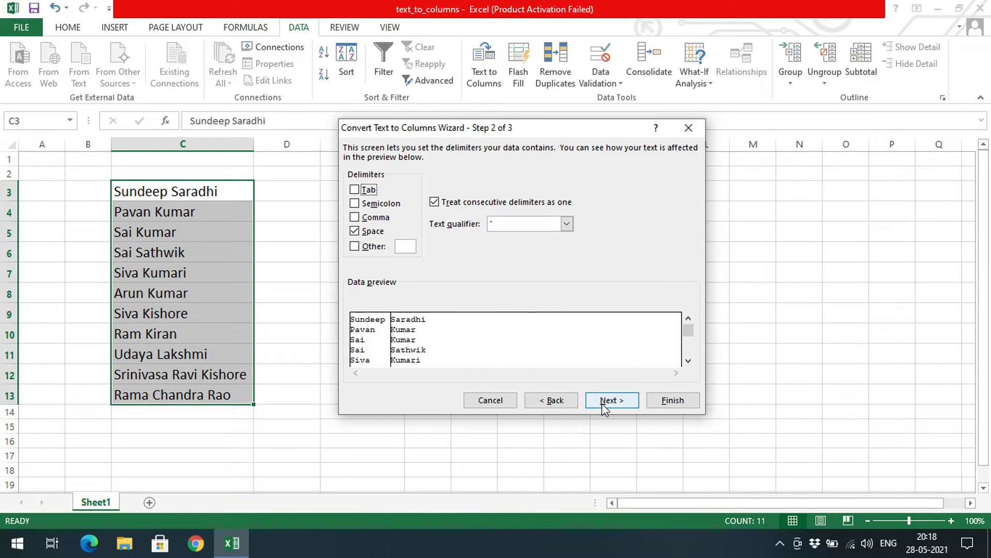
{"action": "left_click", "coordinate": [435, 202]}
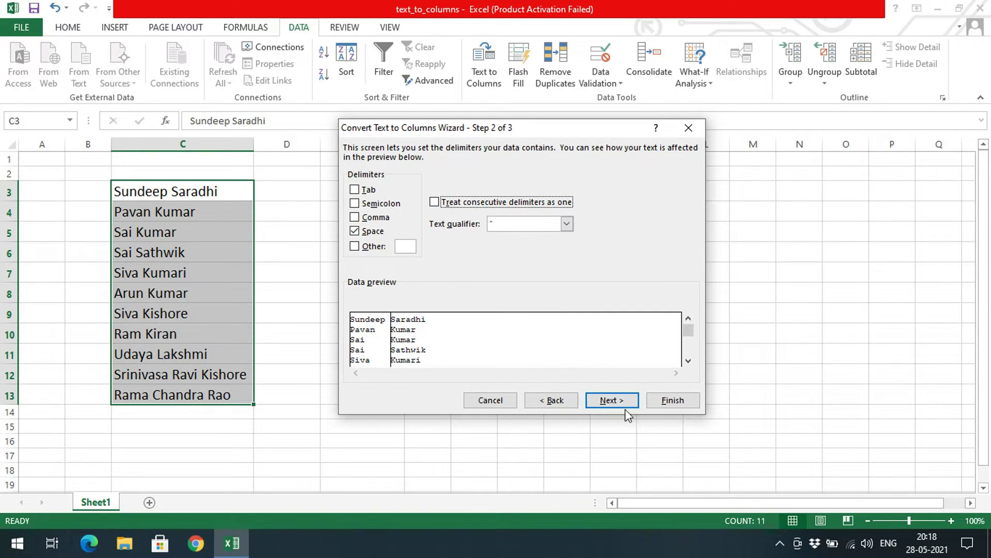
{"action": "left_click", "coordinate": [600, 400]}
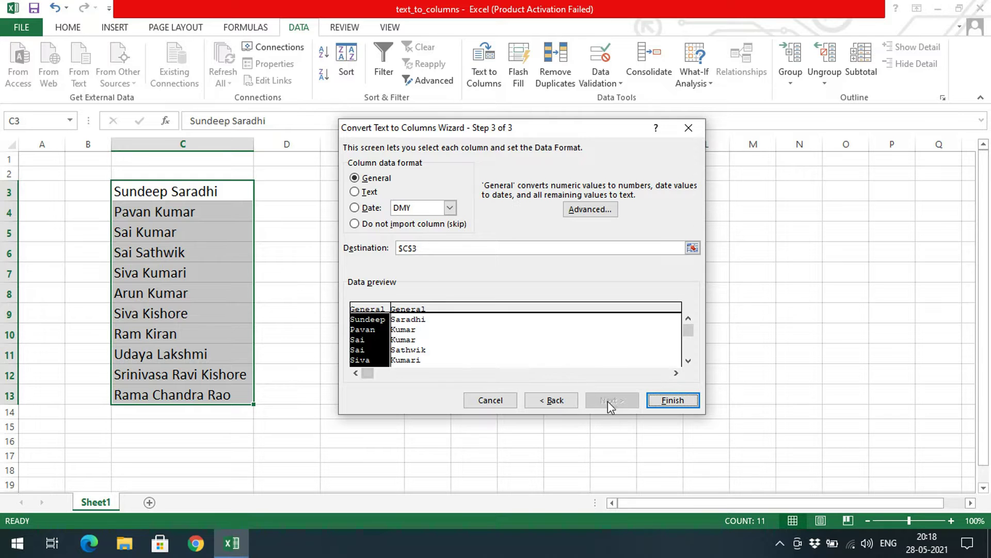
{"action": "left_click", "coordinate": [671, 399]}
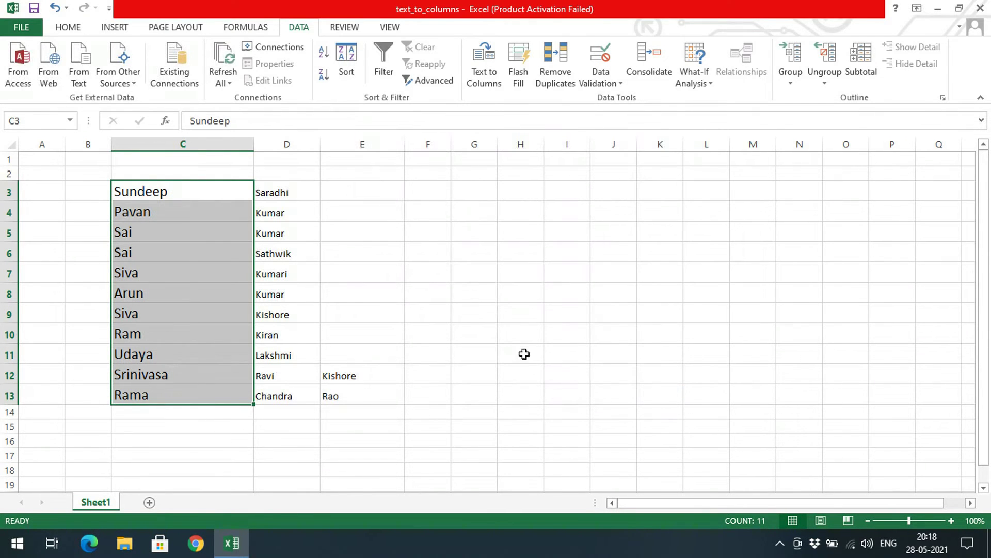
Examine how the name parts are distributed across columns C to E, comparing rows 3 and 4 with rows 12 and 13
{"action": "left_click", "coordinate": [181, 200]}
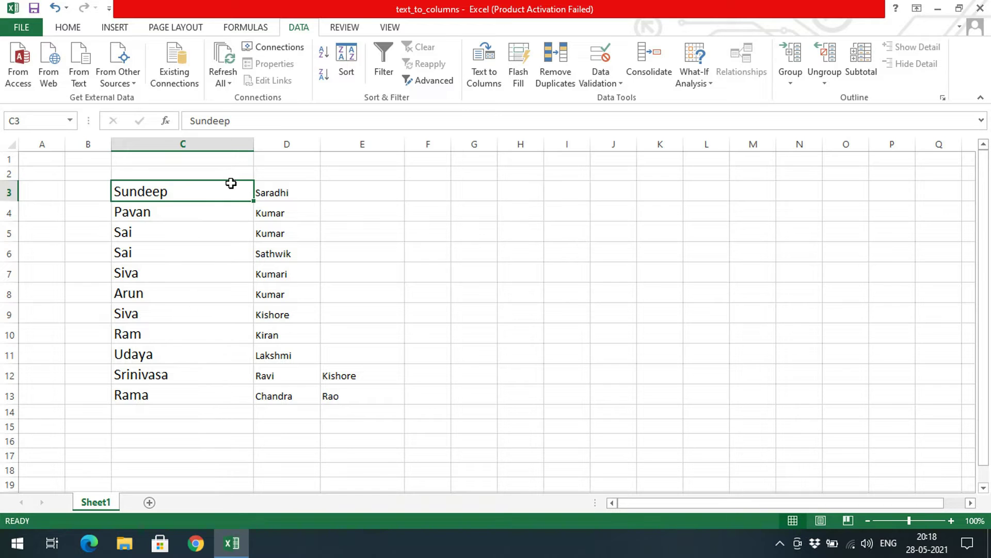
{"action": "left_click", "coordinate": [293, 189]}
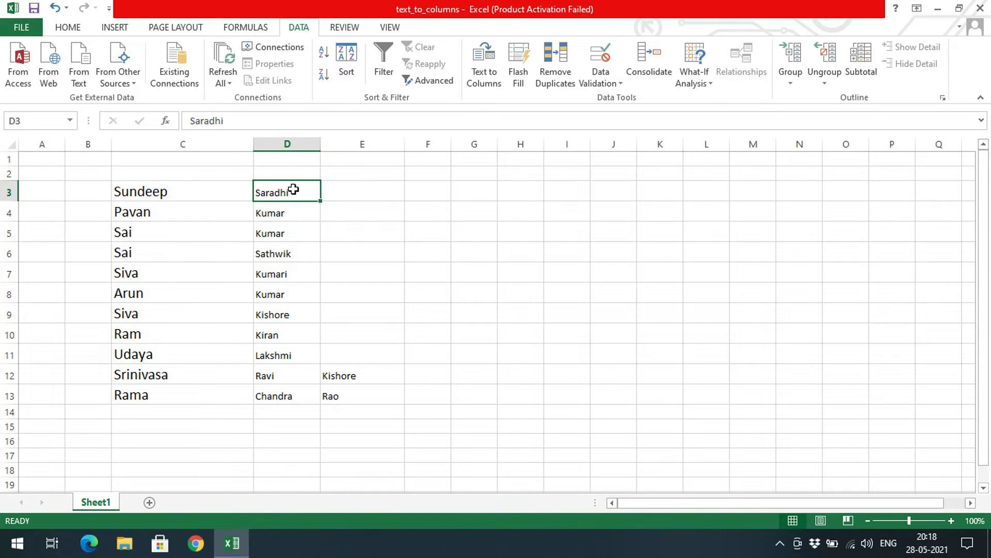
{"action": "left_click", "coordinate": [208, 213]}
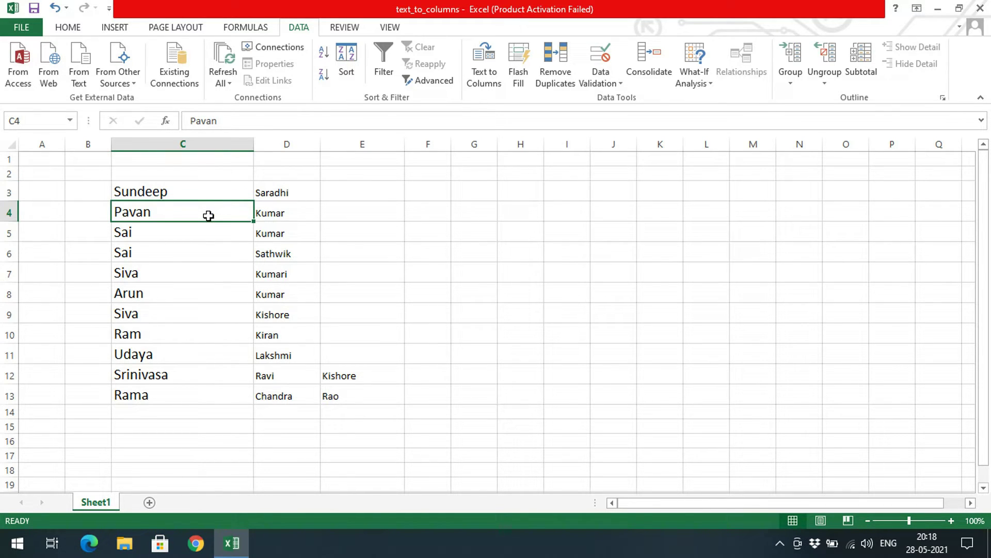
{"action": "left_click", "coordinate": [293, 217]}
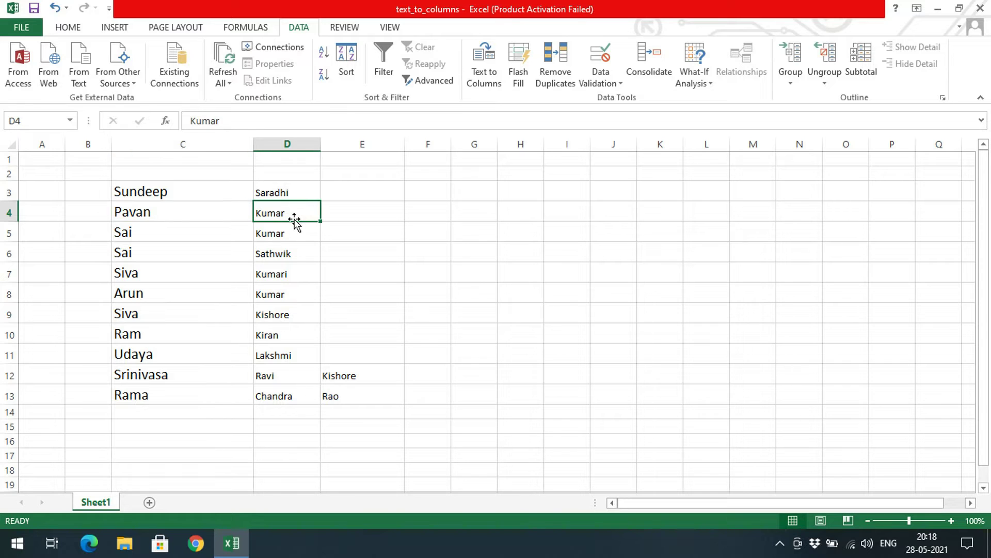
{"action": "left_click", "coordinate": [181, 373]}
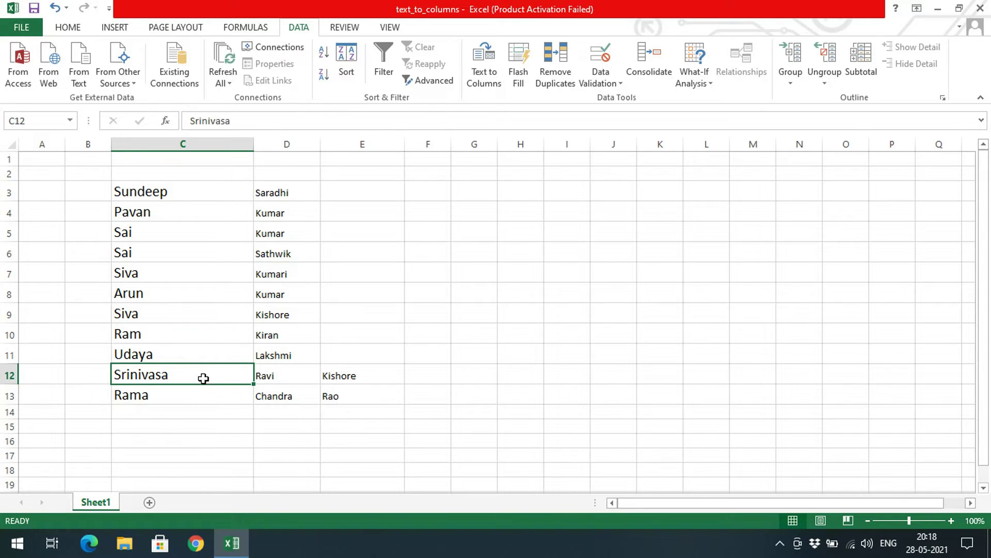
{"action": "left_click", "coordinate": [280, 369]}
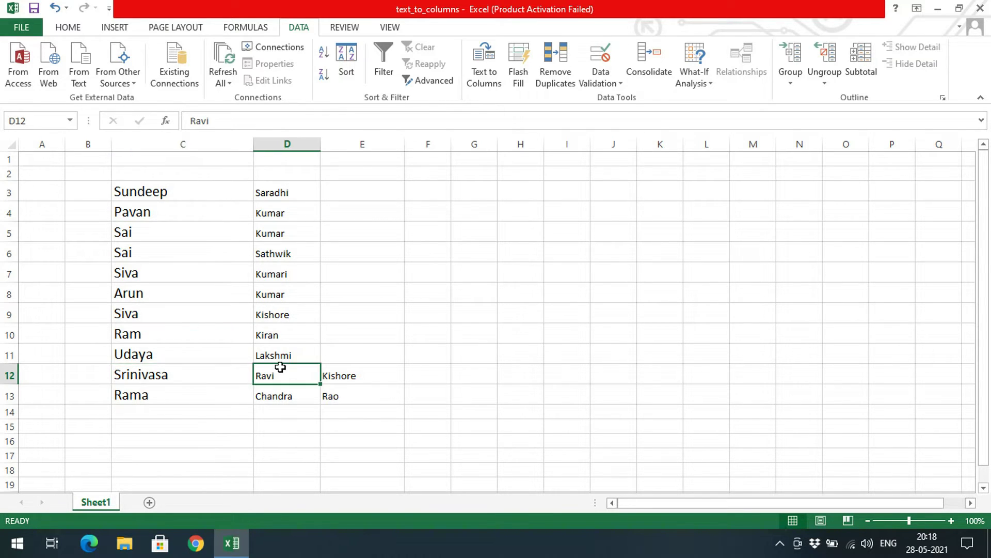
{"action": "left_click", "coordinate": [334, 374]}
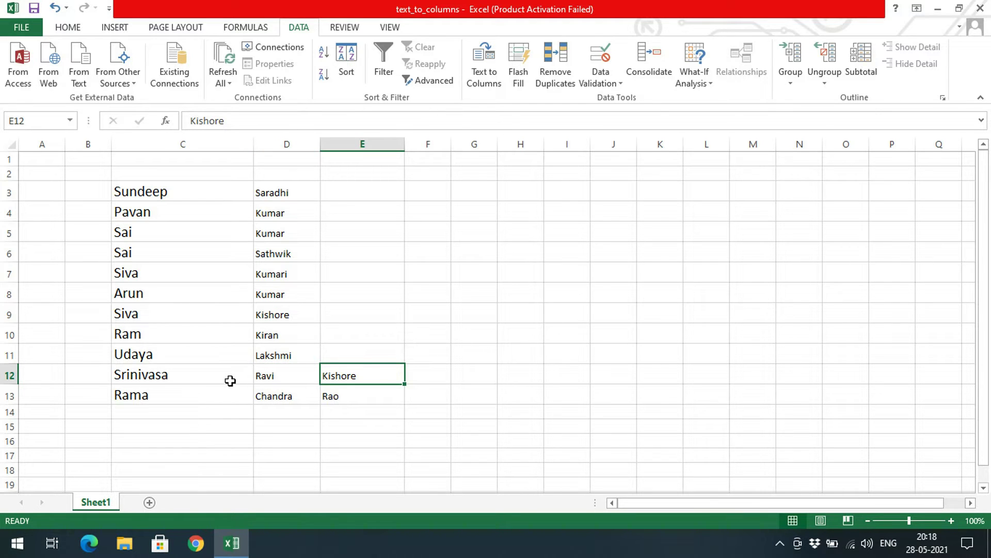
{"action": "left_click_drag", "start_coordinate": [230, 381], "coordinate": [339, 384]}
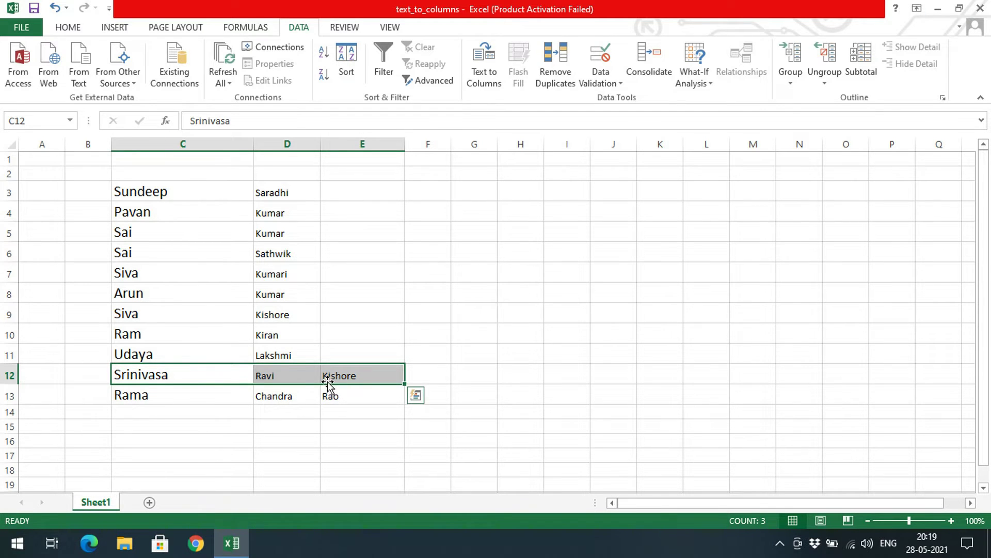
{"action": "left_click", "coordinate": [195, 395]}
{"action": "left_click", "coordinate": [280, 393]}
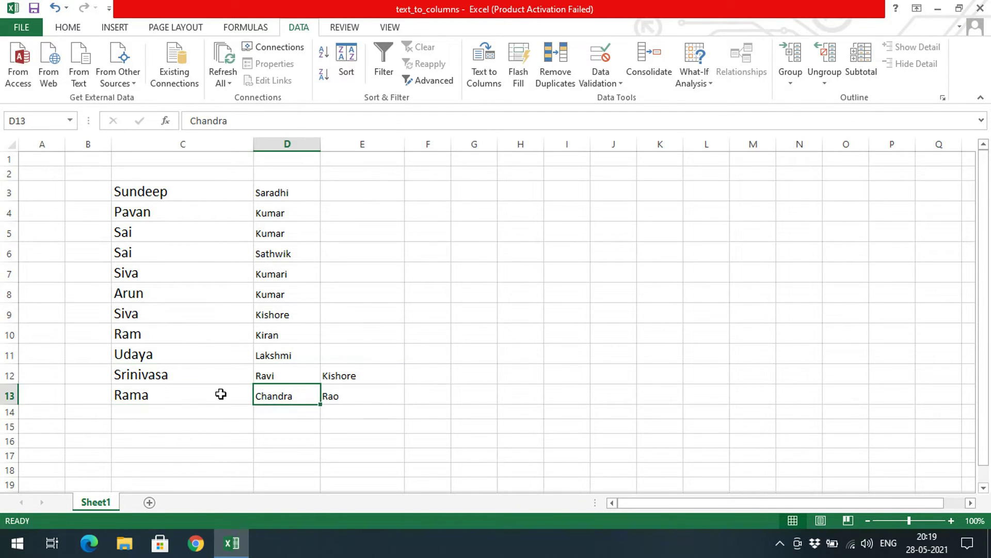
{"action": "left_click_drag", "start_coordinate": [228, 391], "coordinate": [335, 399]}
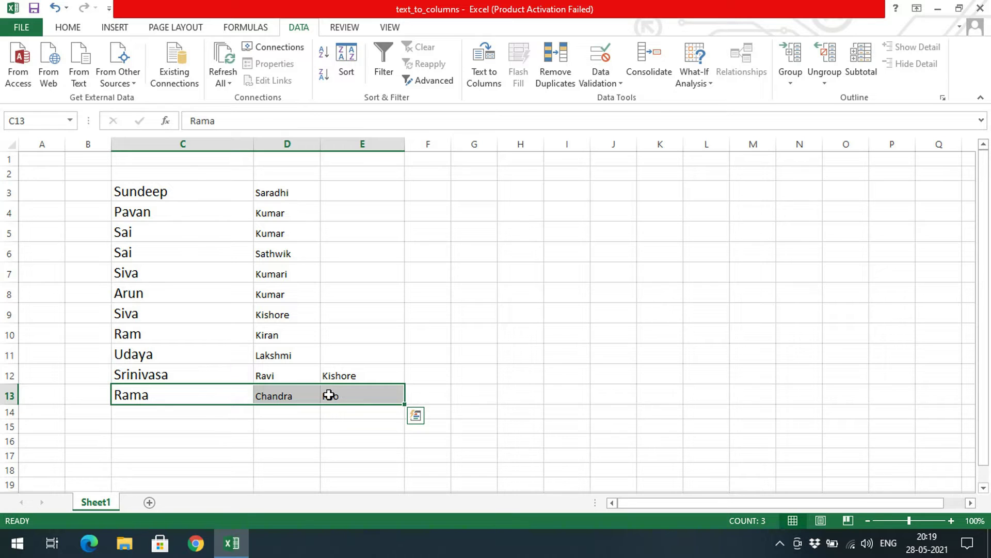
Undo the Text to Columns split and try replacing the space between the names in C3 with a hyphen
{"action": "key", "text": "ctrl+z"}
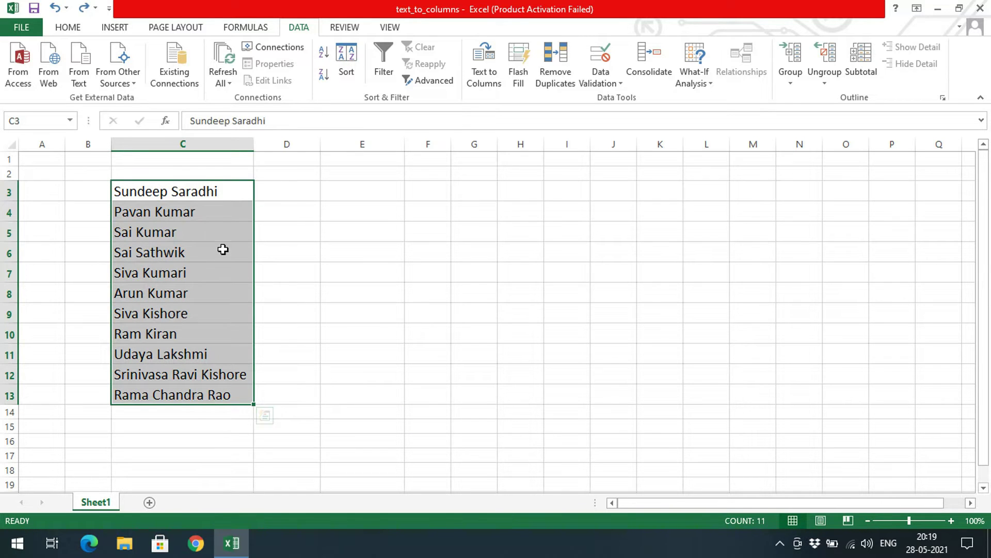
{"action": "left_click", "coordinate": [189, 206]}
{"action": "double_click", "coordinate": [168, 191]}
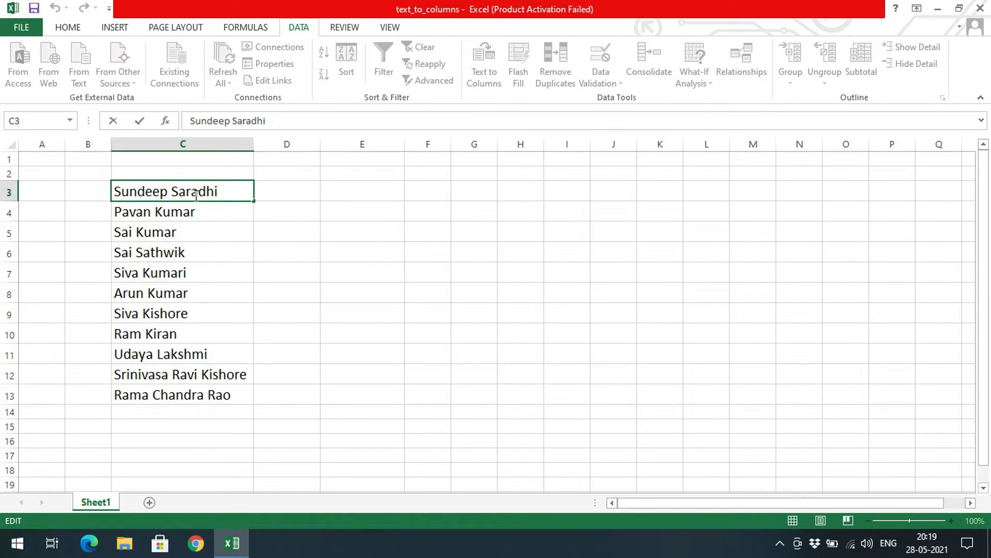
{"action": "key", "text": "Delete"}
{"action": "type", "text": "-"}
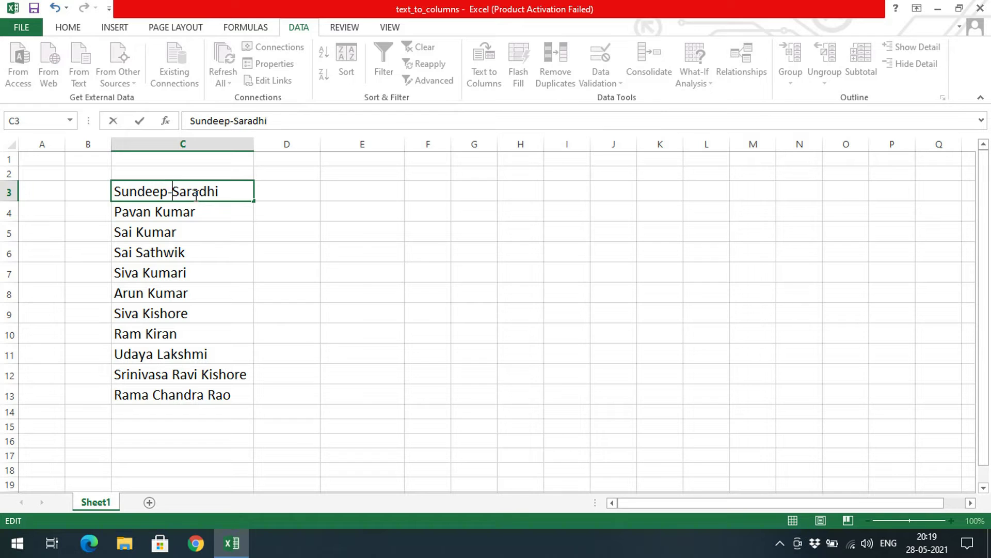
{"action": "key", "text": "BackSpace"}
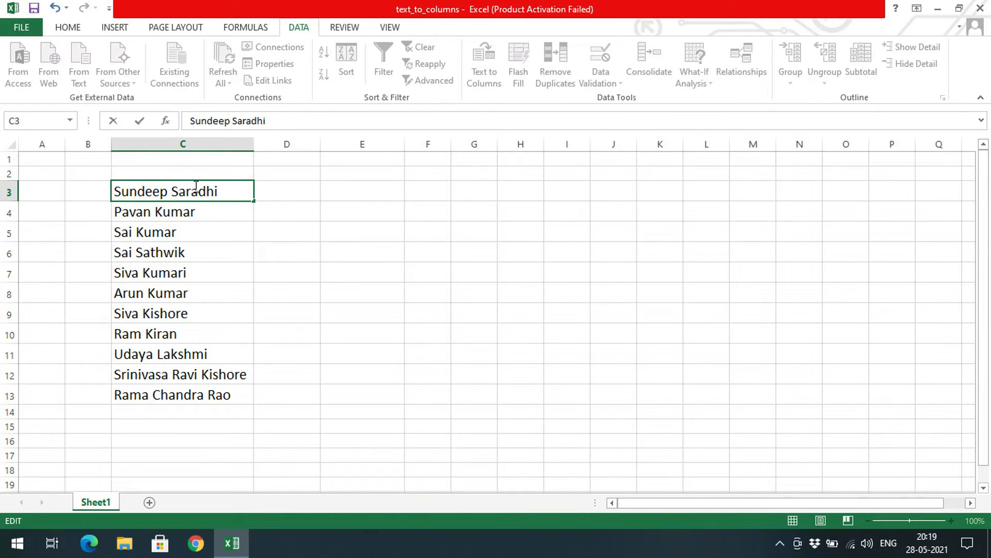
Append " - 101" to the name in C3 and " - 102" to the name in C4
{"action": "left_click", "coordinate": [233, 194]}
{"action": "type", "text": "101"}
{"action": "key", "text": "Return"}
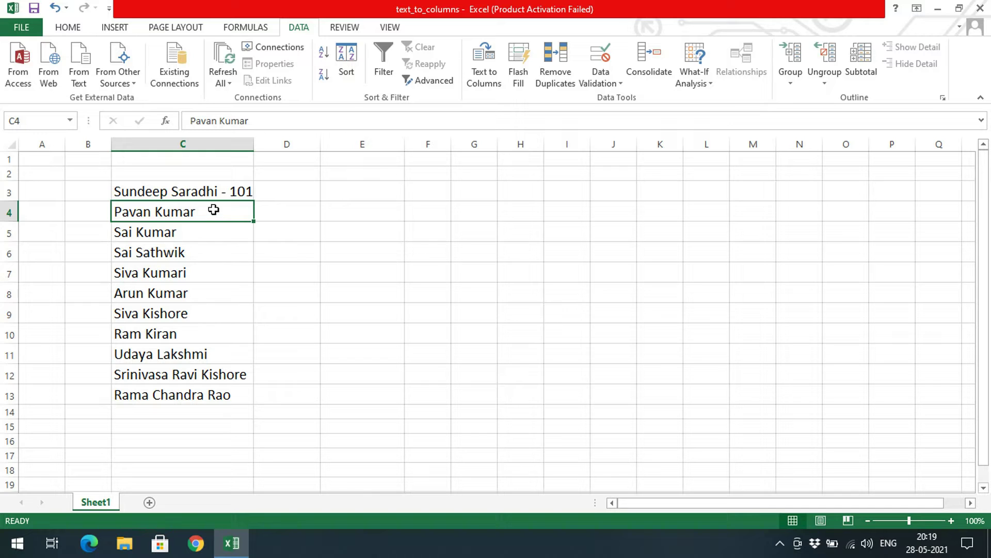
{"action": "double_click", "coordinate": [248, 213]}
{"action": "type", "text": "- 102"}
{"action": "key", "text": "Return"}
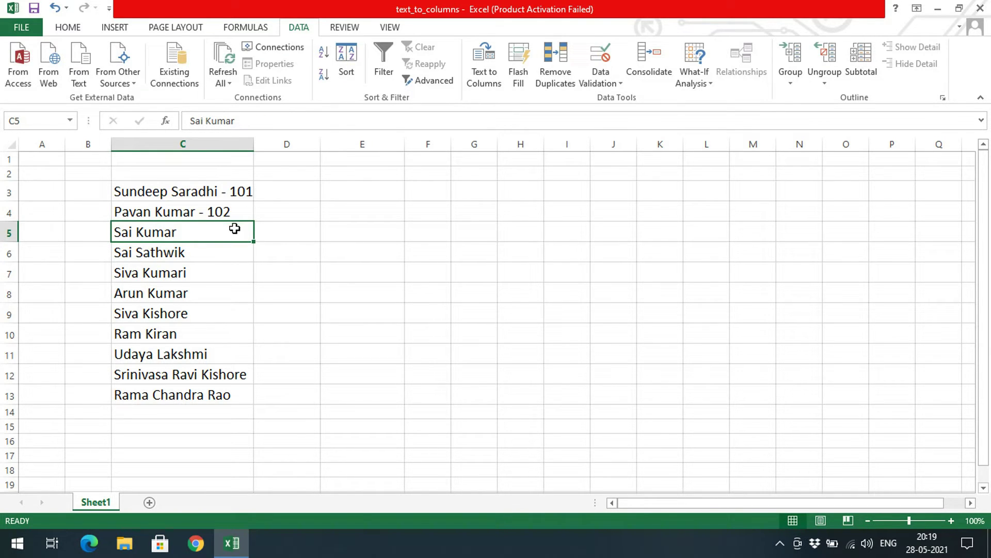
Append " - 103" to the name in C5
{"action": "double_click", "coordinate": [235, 229]}
{"action": "type", "text": "- 1.3"}
{"action": "key", "text": "Return"}
{"action": "left_click", "coordinate": [235, 229]}
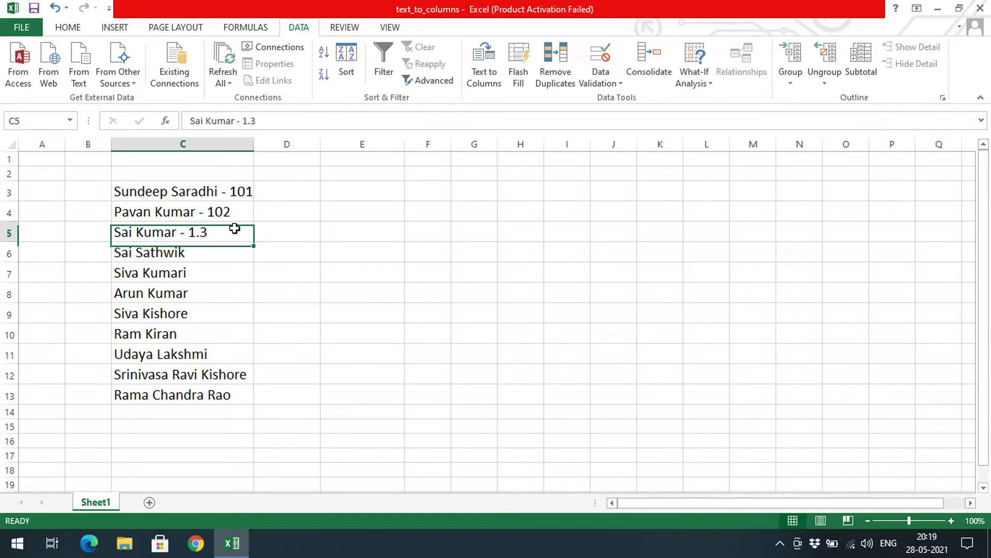
{"action": "double_click", "coordinate": [234, 229]}
{"action": "key", "text": "BackSpace"}
{"action": "key", "text": "BackSpace"}
{"action": "type", "text": "03"}
{"action": "key", "text": "Return"}
Append " - 104" to the name in C6
{"action": "double_click", "coordinate": [201, 256]}
{"action": "type", "text": "04"}
{"action": "key", "text": "Return"}
{"action": "left_click_drag", "start_coordinate": [199, 271], "coordinate": [241, 383]}
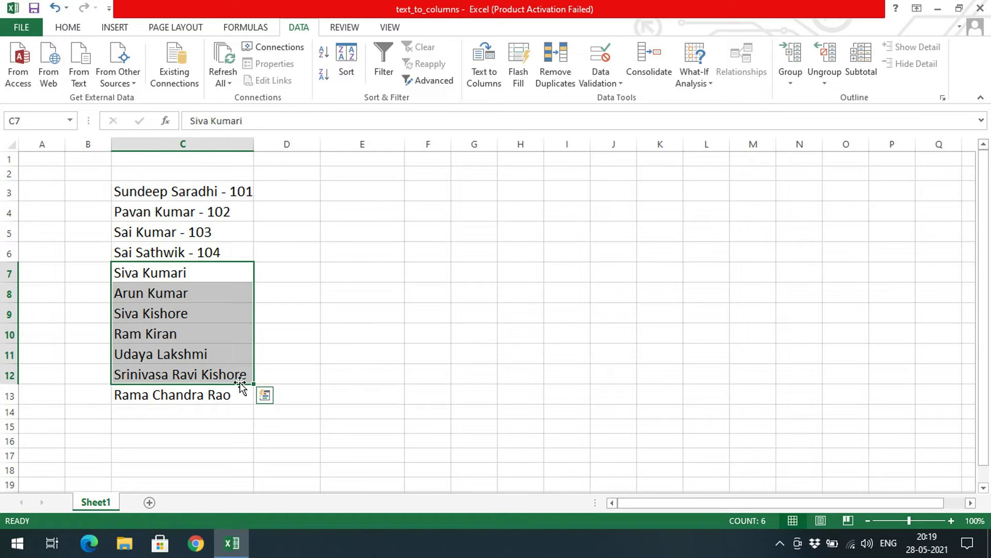
{"action": "left_click", "coordinate": [403, 295]}
Split C3:C6 with Text to Columns as Delimited, using only a hyphen as the Other delimiter instead of Space
{"action": "left_click_drag", "start_coordinate": [203, 190], "coordinate": [207, 252]}
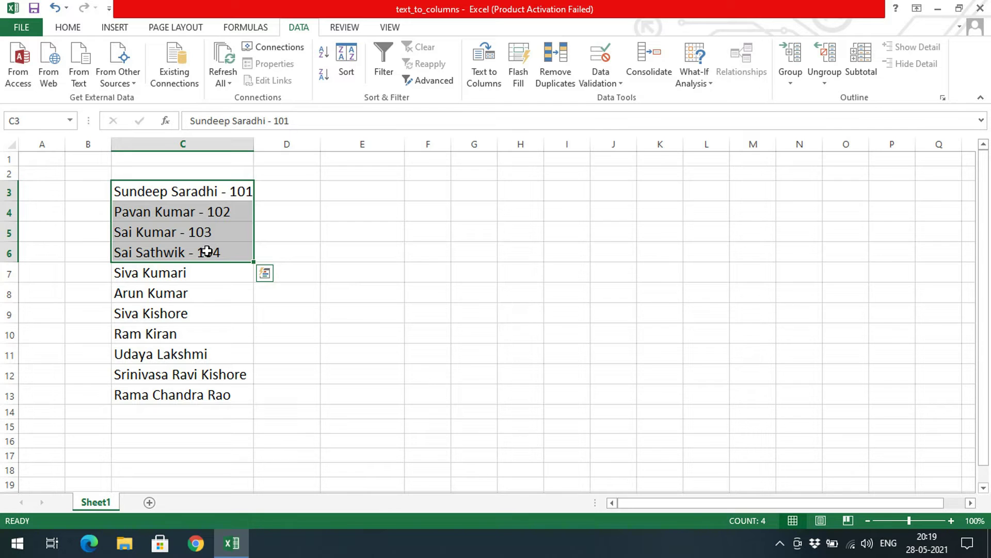
{"action": "left_click", "coordinate": [476, 83]}
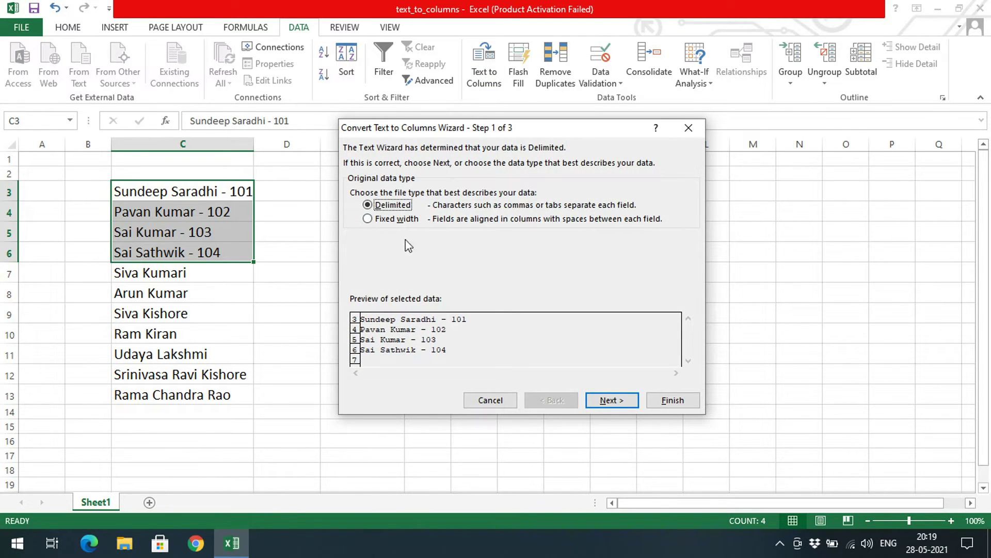
{"action": "left_click", "coordinate": [600, 401]}
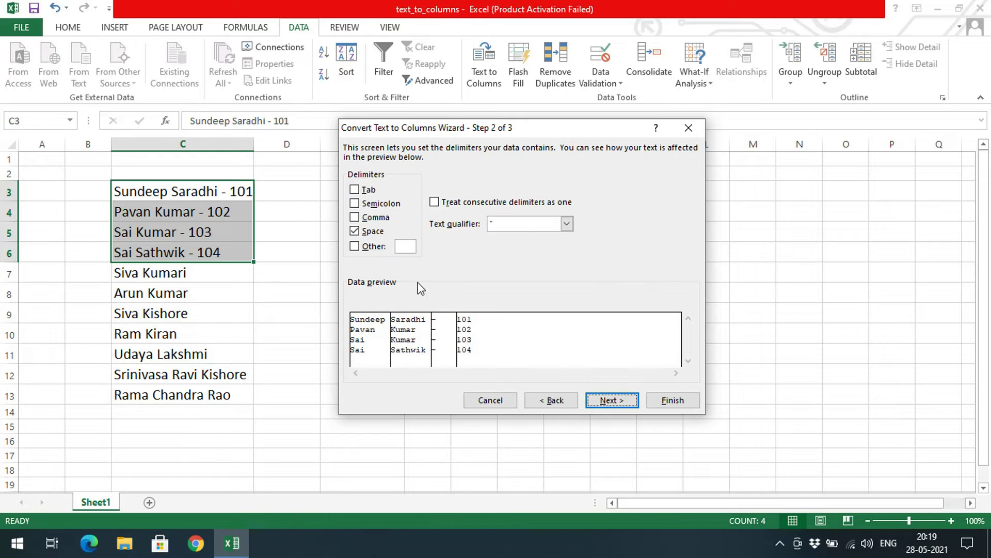
{"action": "left_click", "coordinate": [354, 231]}
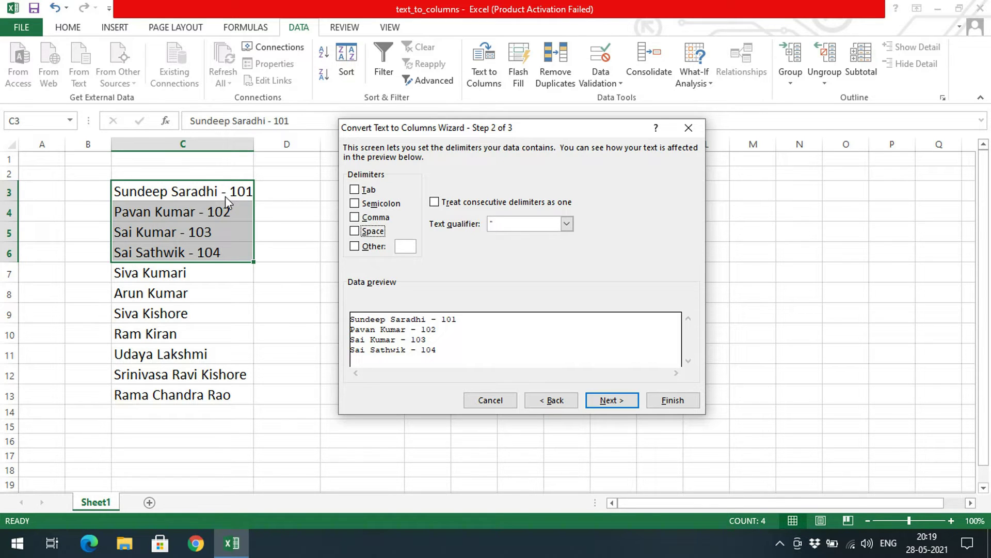
{"action": "left_click", "coordinate": [358, 246]}
{"action": "type", "text": "-"}
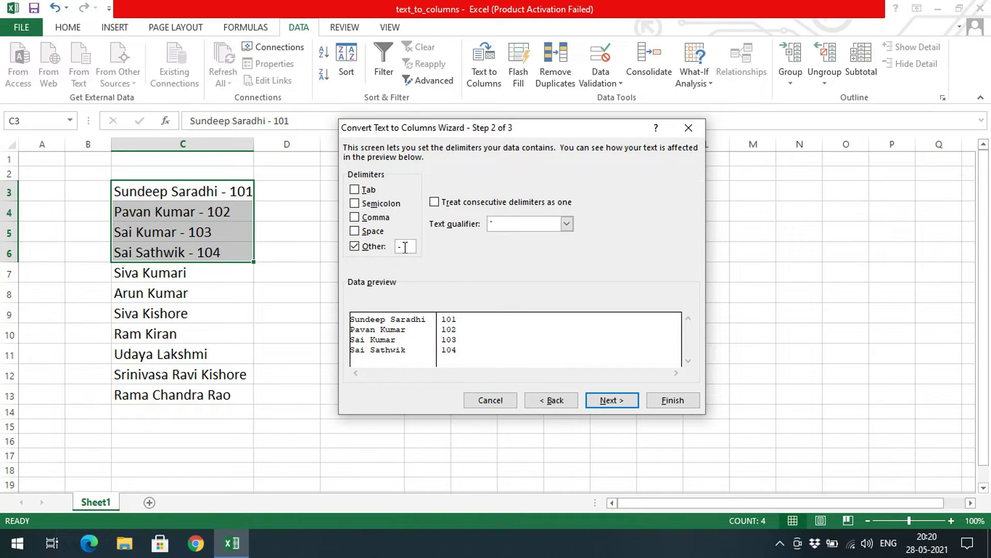
{"action": "left_click", "coordinate": [600, 399]}
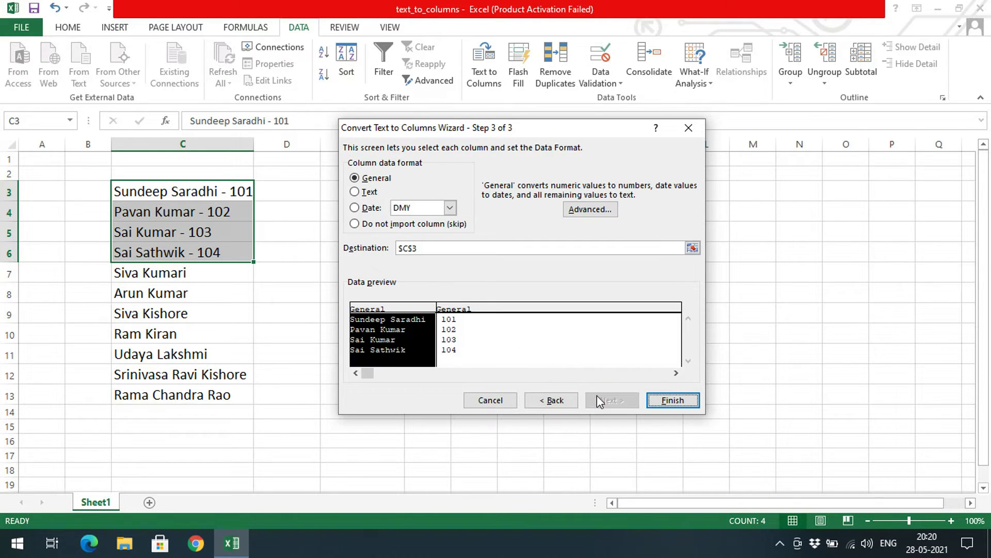
{"action": "left_click", "coordinate": [673, 401]}
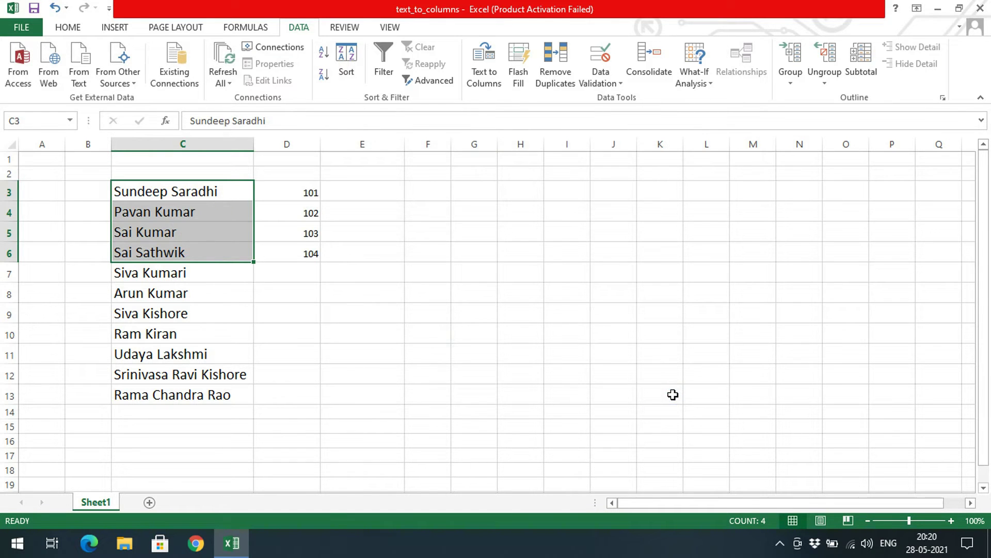
Examine how the names and numbers in rows 3 and 4 are separated between columns C and D
{"action": "left_click", "coordinate": [399, 322]}
{"action": "left_click_drag", "start_coordinate": [228, 196], "coordinate": [280, 194]}
{"action": "left_click", "coordinate": [280, 194]}
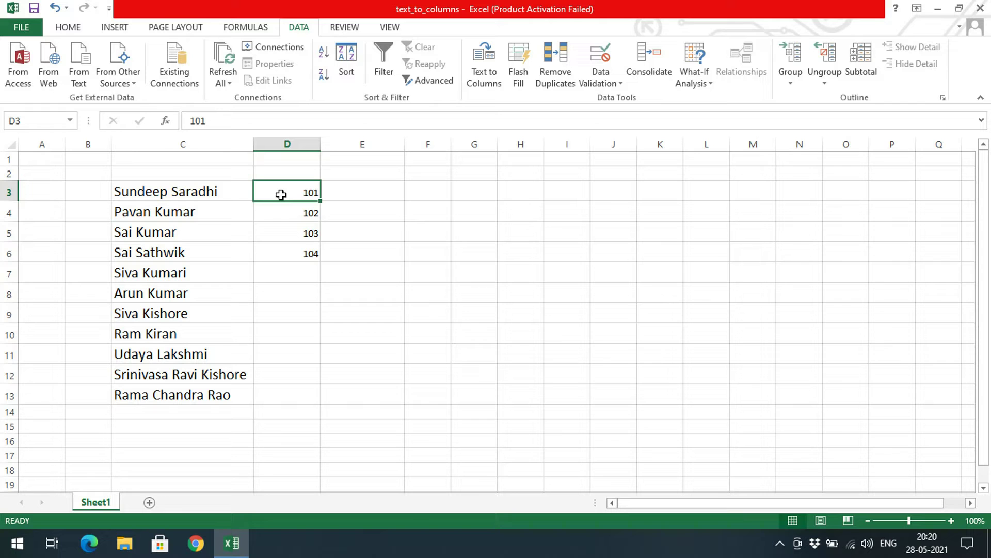
{"action": "left_click", "coordinate": [206, 191]}
{"action": "left_click", "coordinate": [273, 203]}
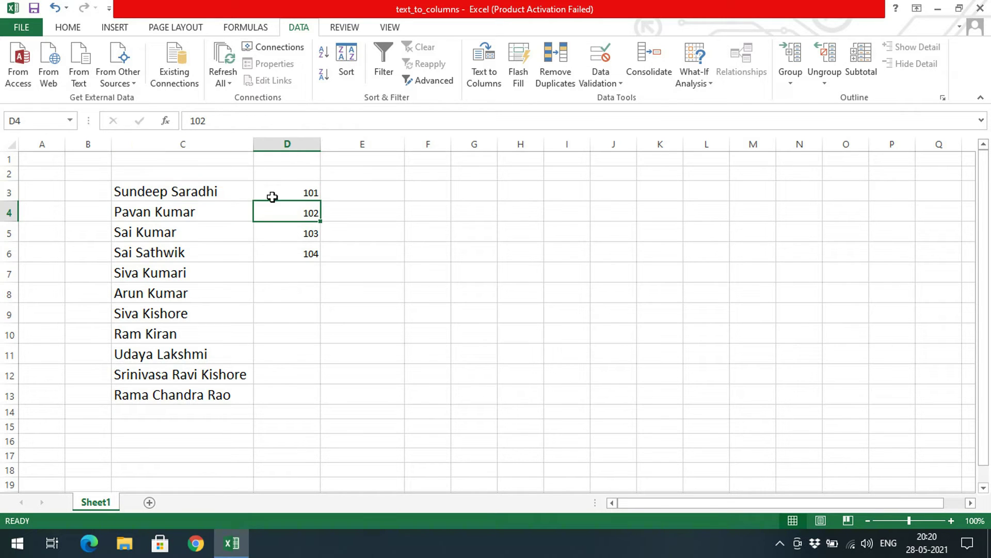
{"action": "left_click", "coordinate": [219, 195]}
{"action": "left_click_drag", "start_coordinate": [219, 196], "coordinate": [266, 190]}
{"action": "left_click", "coordinate": [266, 190]}
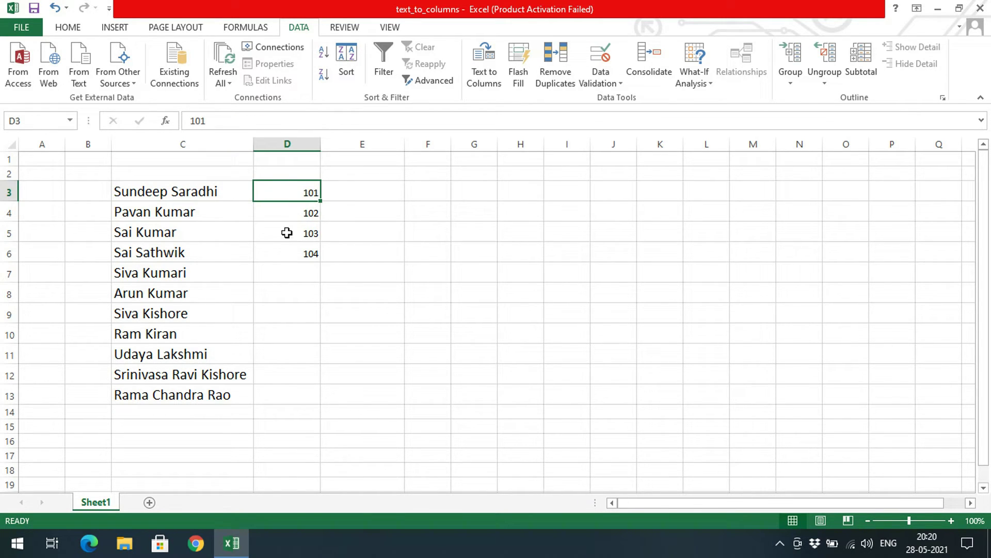
Undo the hyphen split of C3:C6
{"action": "key", "text": "ctrl+z"}
{"action": "key", "text": "ctrl+q"}
{"action": "left_click", "coordinate": [350, 216]}
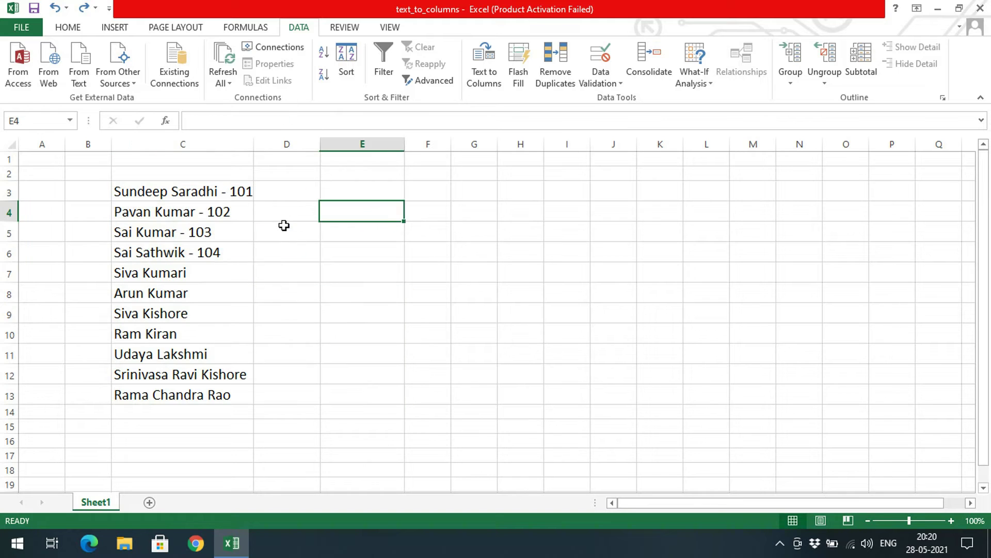
Split C7:C10 with Text to Columns as Delimited, using only a capital "K" as the Other delimiter
{"action": "left_click_drag", "start_coordinate": [247, 209], "coordinate": [216, 337]}
{"action": "left_click", "coordinate": [248, 253]}
{"action": "left_click", "coordinate": [484, 70]}
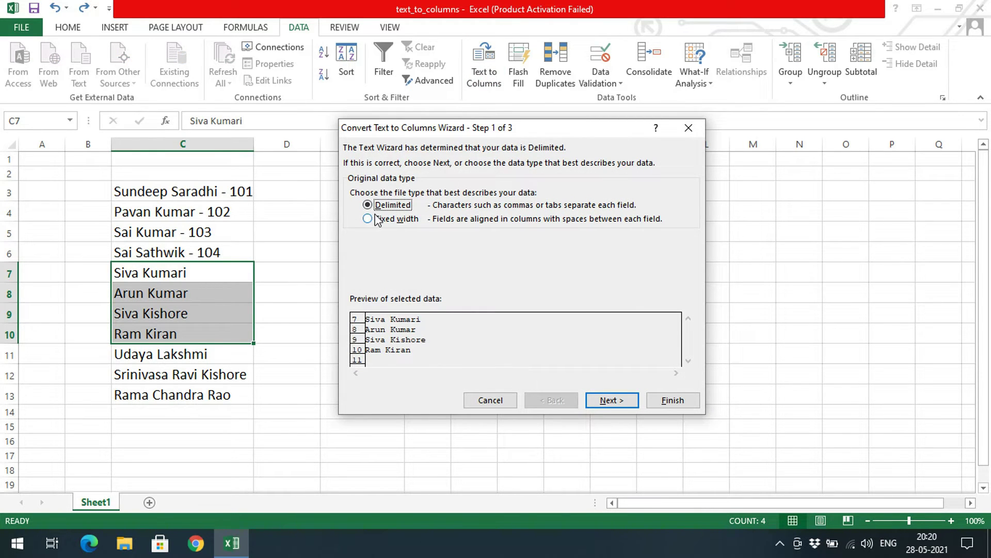
{"action": "left_click", "coordinate": [605, 399]}
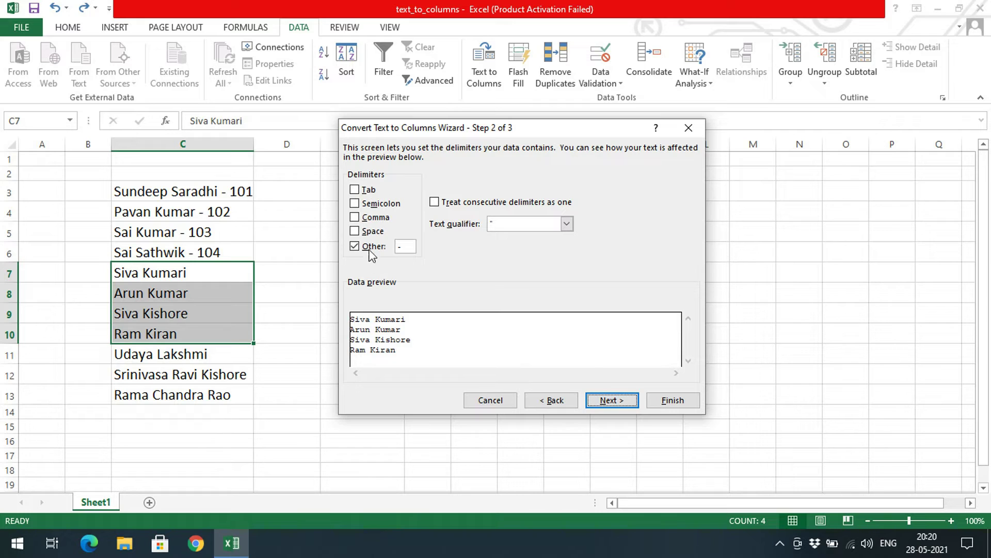
{"action": "left_click", "coordinate": [399, 246]}
{"action": "left_click", "coordinate": [611, 400]}
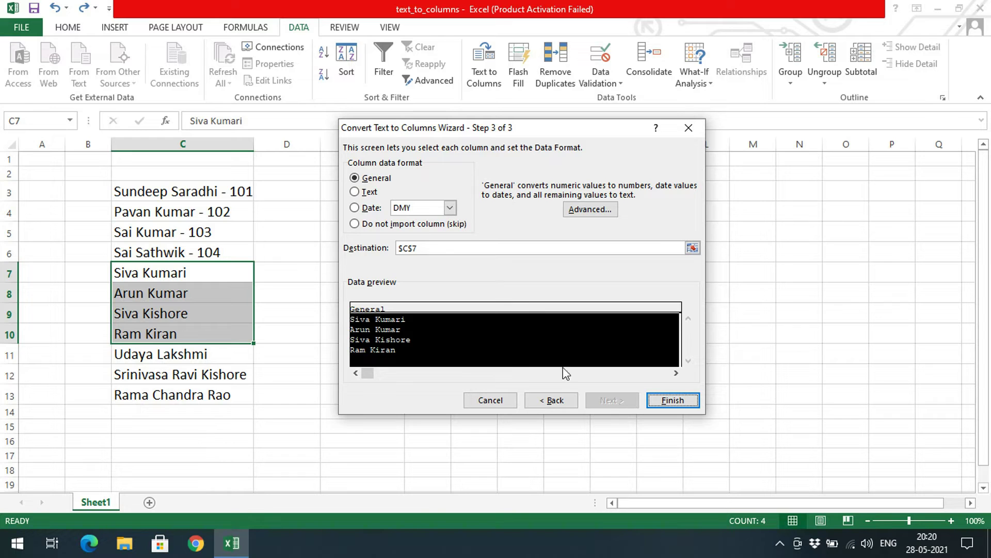
{"action": "left_click", "coordinate": [534, 399]}
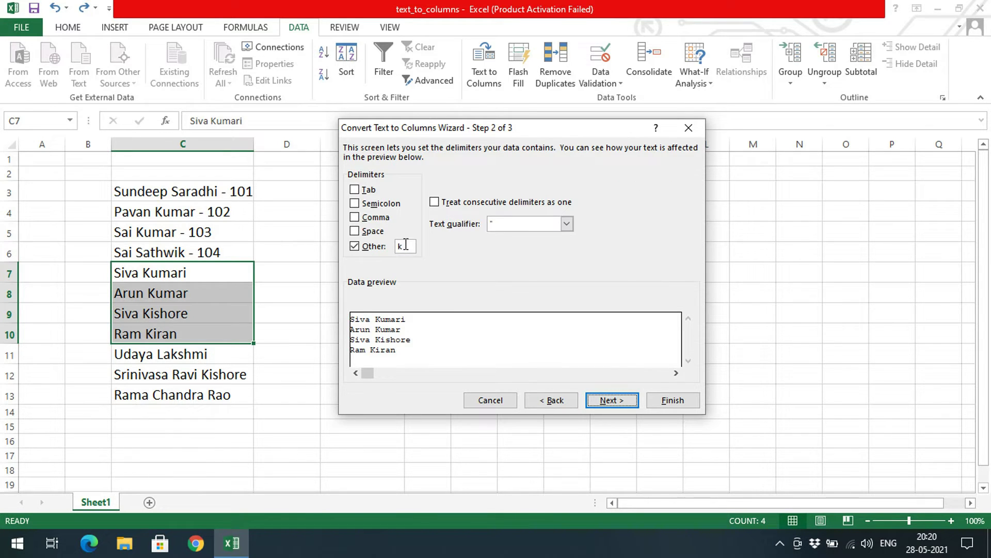
{"action": "type", "text": "K"}
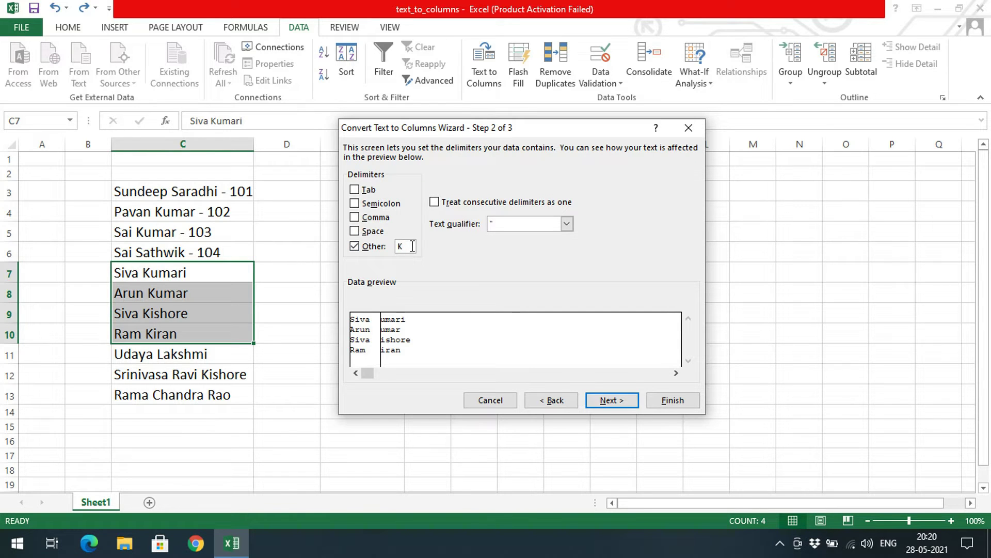
{"action": "left_click", "coordinate": [612, 400]}
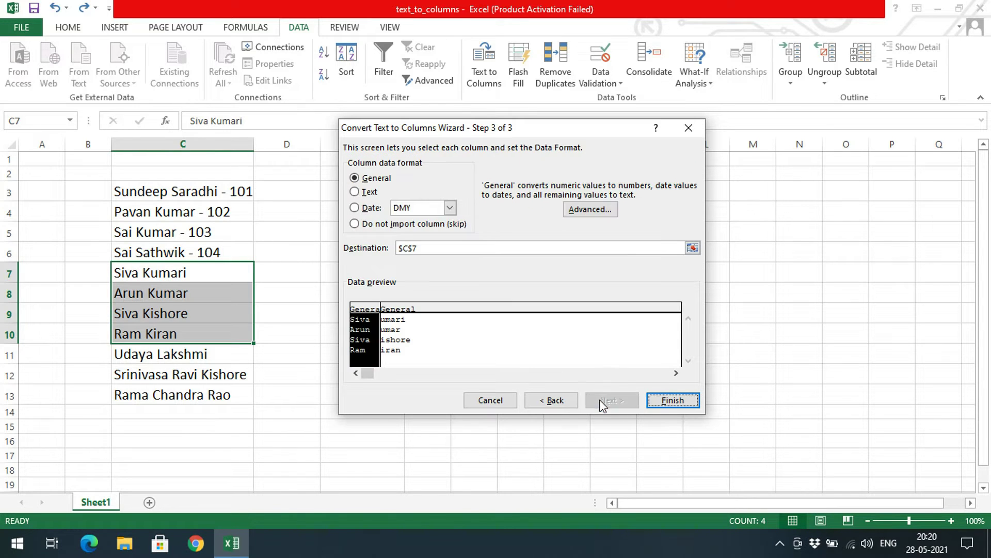
{"action": "left_click", "coordinate": [662, 401]}
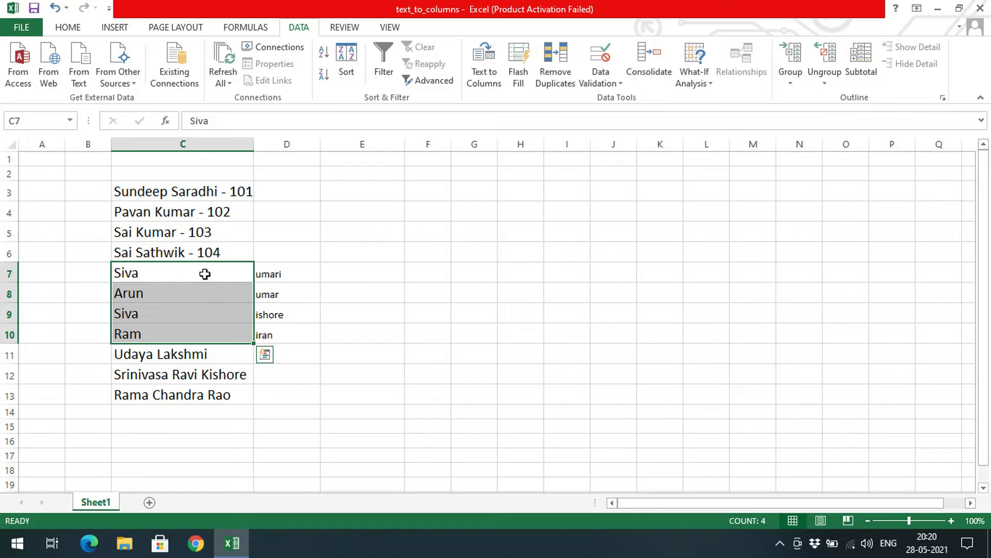
Check the name parts in C7:D10, then repeat the "K" split on C7:C10 and undo it
{"action": "left_click_drag", "start_coordinate": [283, 277], "coordinate": [287, 334]}
{"action": "left_click", "coordinate": [151, 274]}
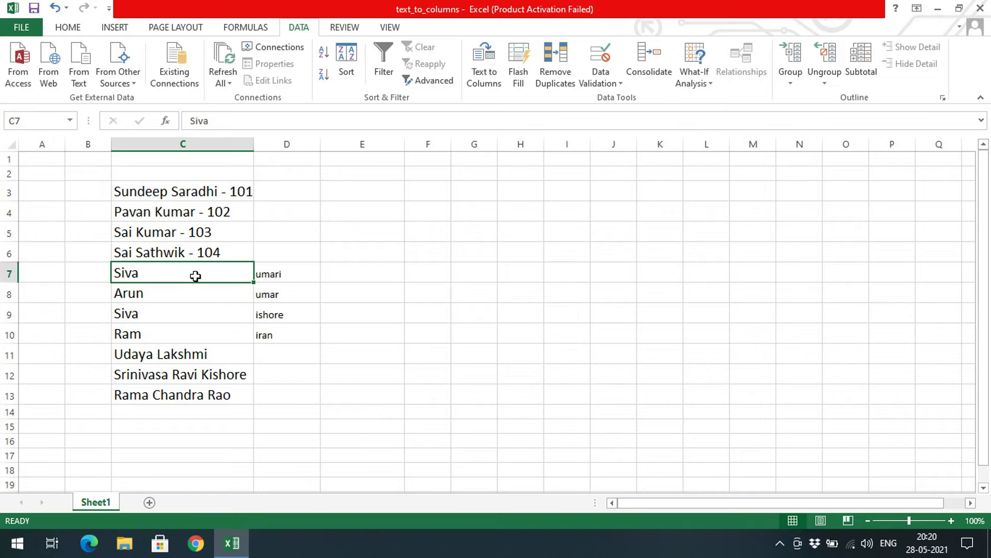
{"action": "left_click", "coordinate": [288, 270]}
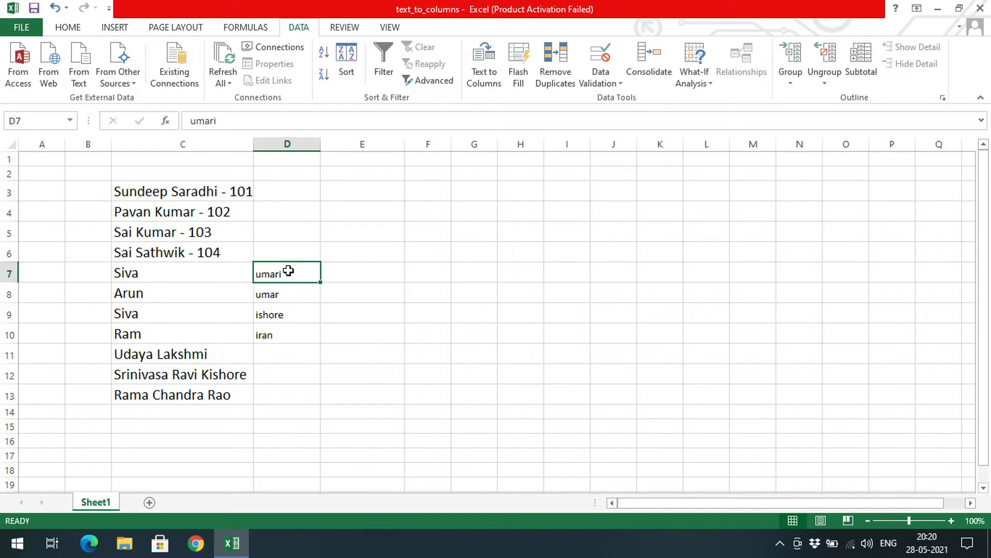
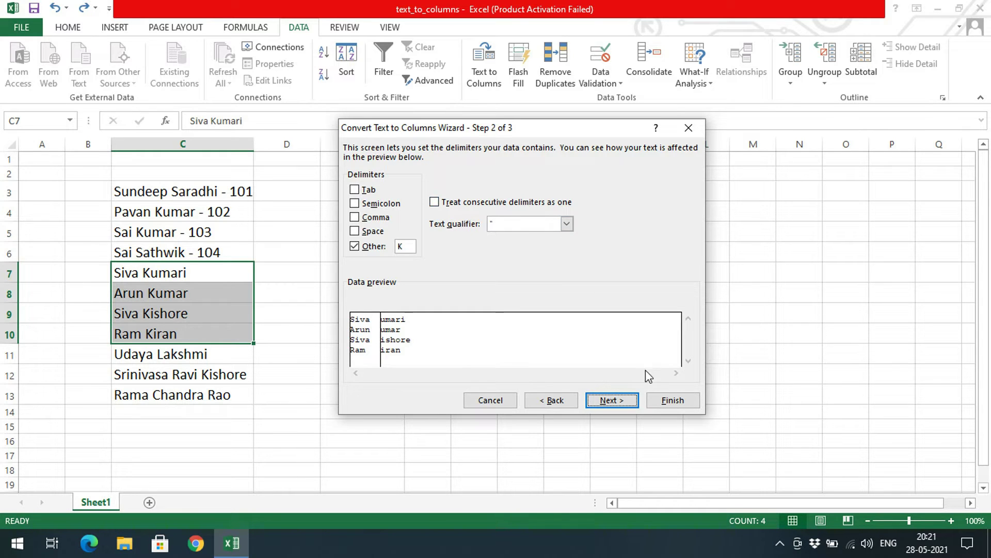
{"action": "left_click", "coordinate": [672, 400]}
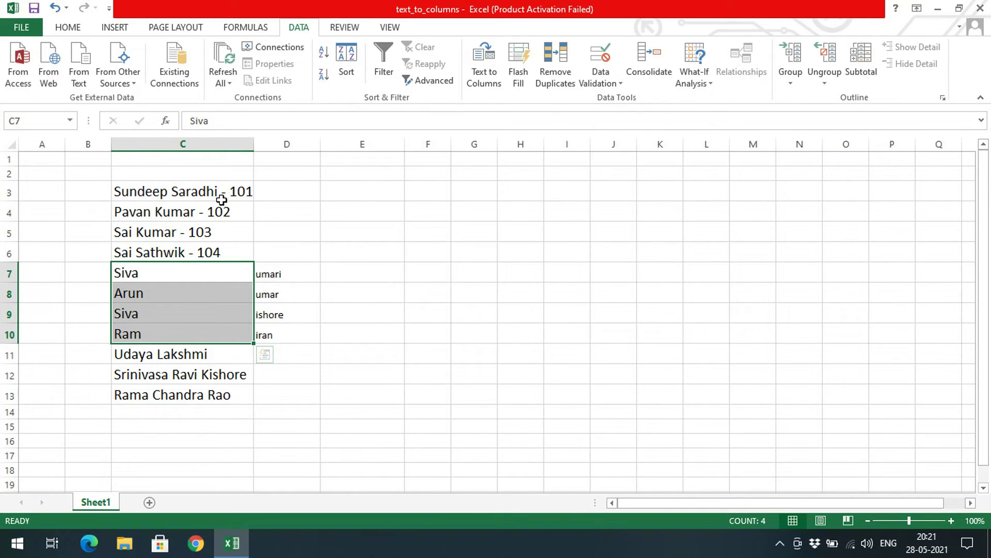
{"action": "key", "text": "ctrl+z"}
Insert a second hyphen before the numbers in C3 and C4
{"action": "left_click", "coordinate": [230, 194]}
{"action": "double_click", "coordinate": [230, 194]}
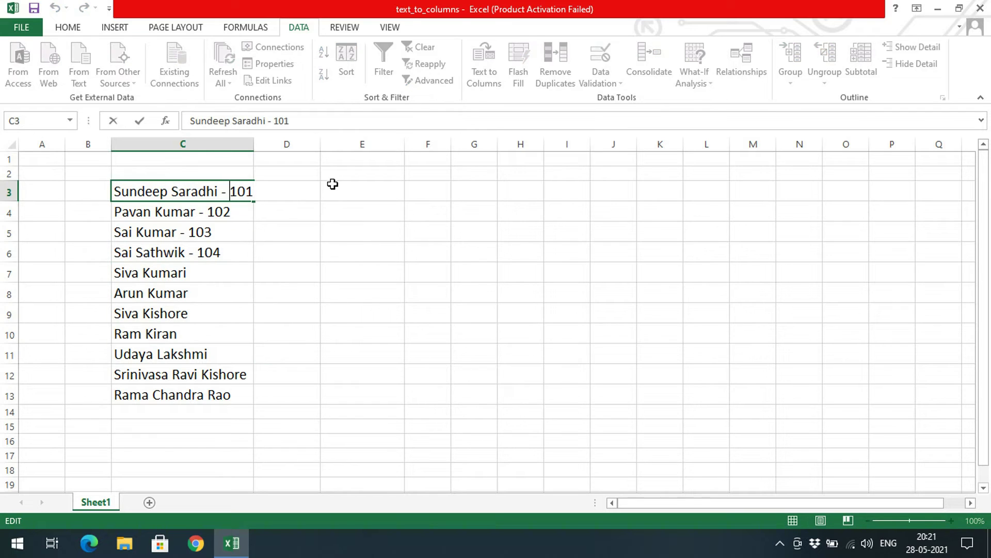
{"action": "type", "text": "-"}
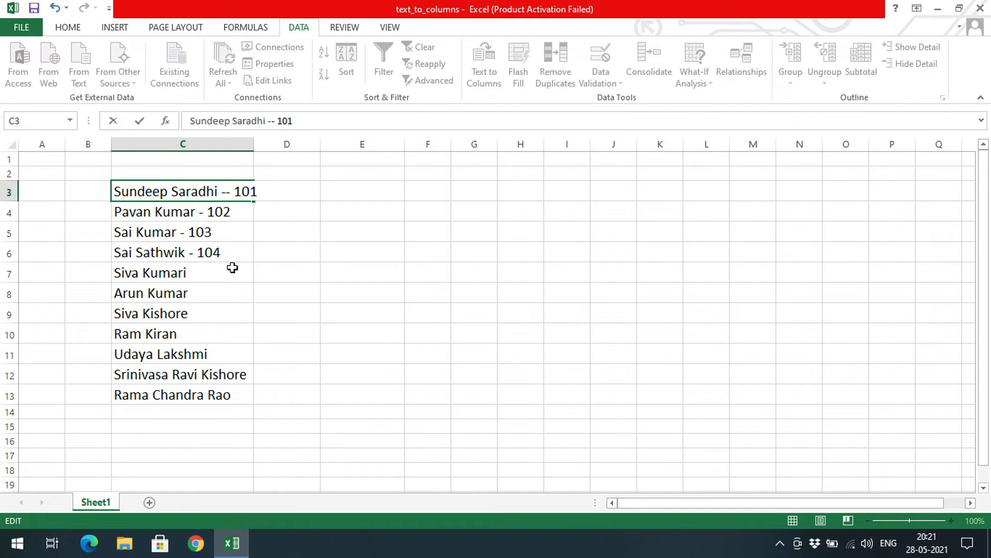
{"action": "double_click", "coordinate": [204, 208]}
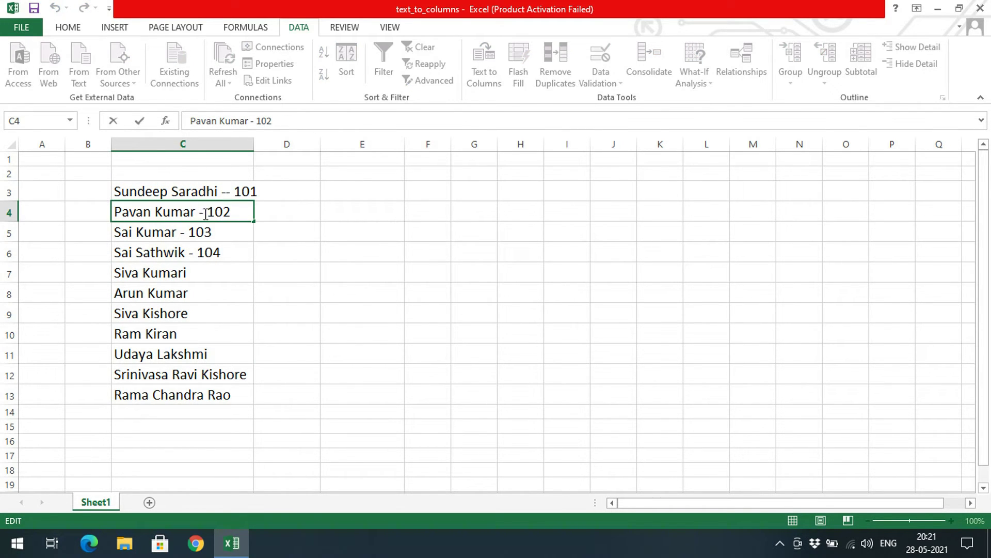
{"action": "type", "text": "-"}
{"action": "key", "text": "Return"}
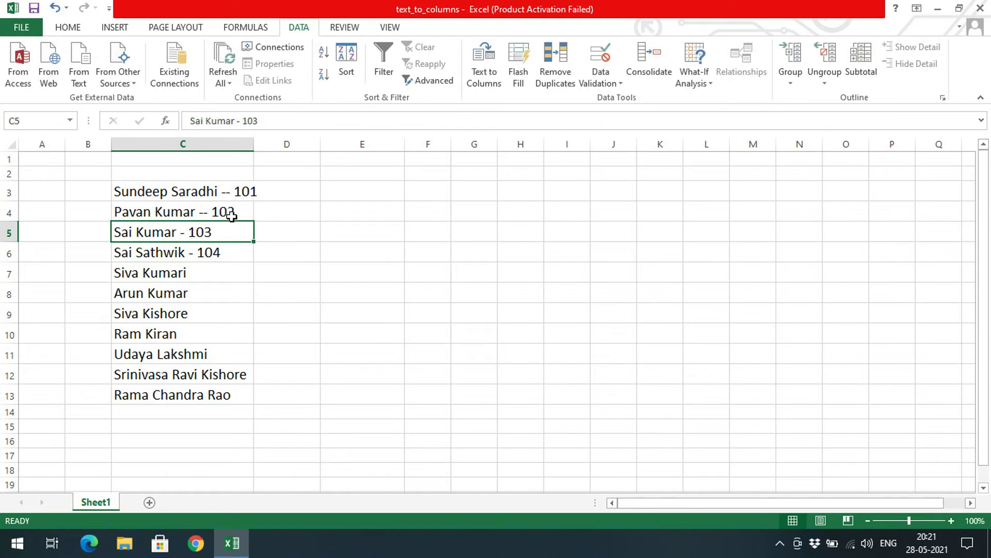
Split C3:C6 with Text to Columns using a hyphen as the Other delimiter, without treating consecutive delimiters as one
{"action": "left_click_drag", "start_coordinate": [216, 197], "coordinate": [226, 248]}
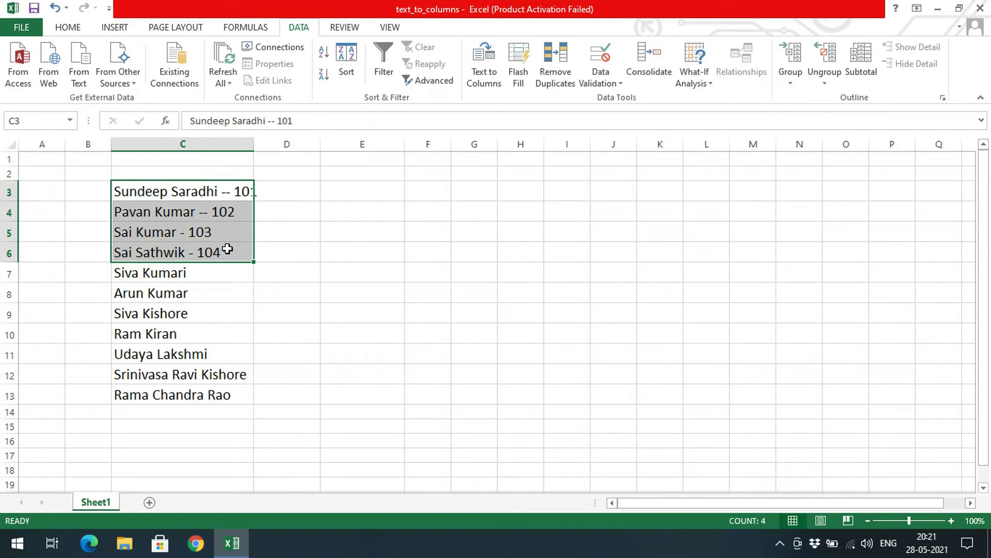
{"action": "left_click", "coordinate": [499, 88]}
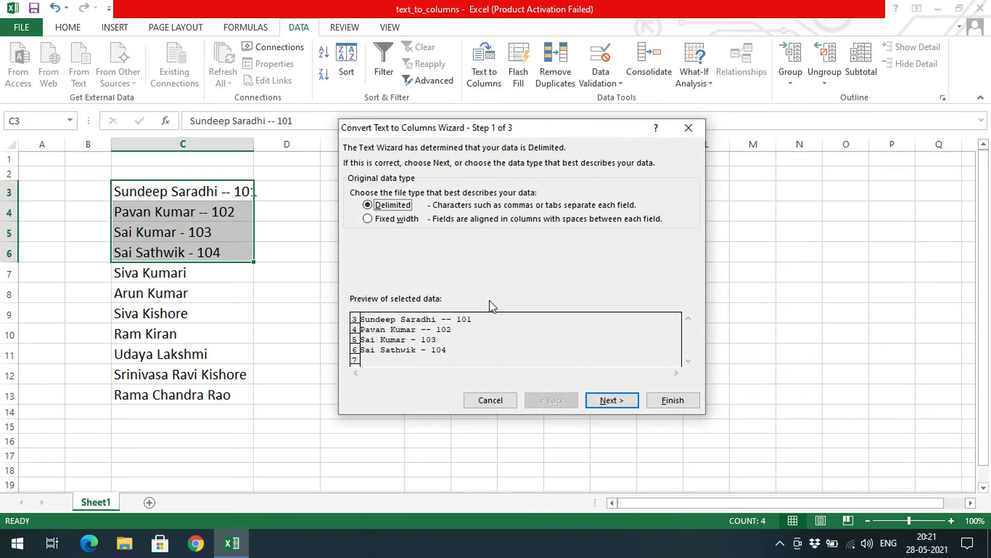
{"action": "left_click", "coordinate": [613, 404]}
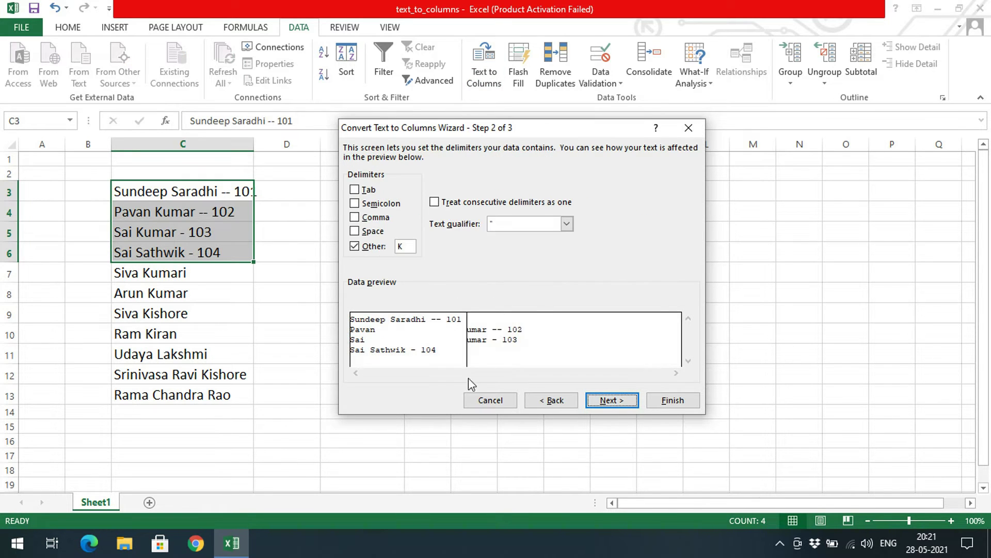
{"action": "left_click", "coordinate": [355, 246]}
{"action": "left_click", "coordinate": [361, 248]}
{"action": "left_click", "coordinate": [396, 247]}
{"action": "key", "text": "BackSpace"}
{"action": "type", "text": "-"}
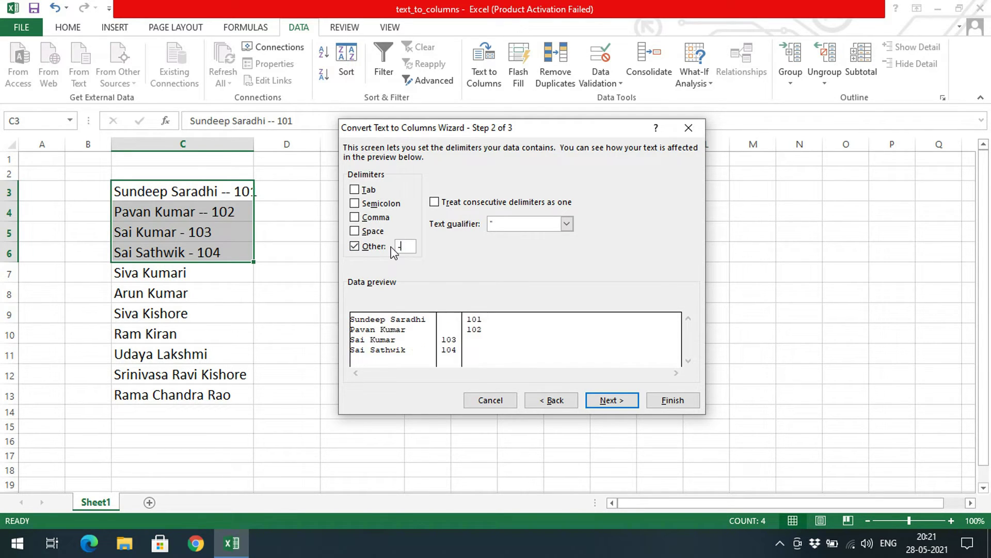
{"action": "left_click", "coordinate": [599, 401]}
{"action": "left_click", "coordinate": [666, 401]}
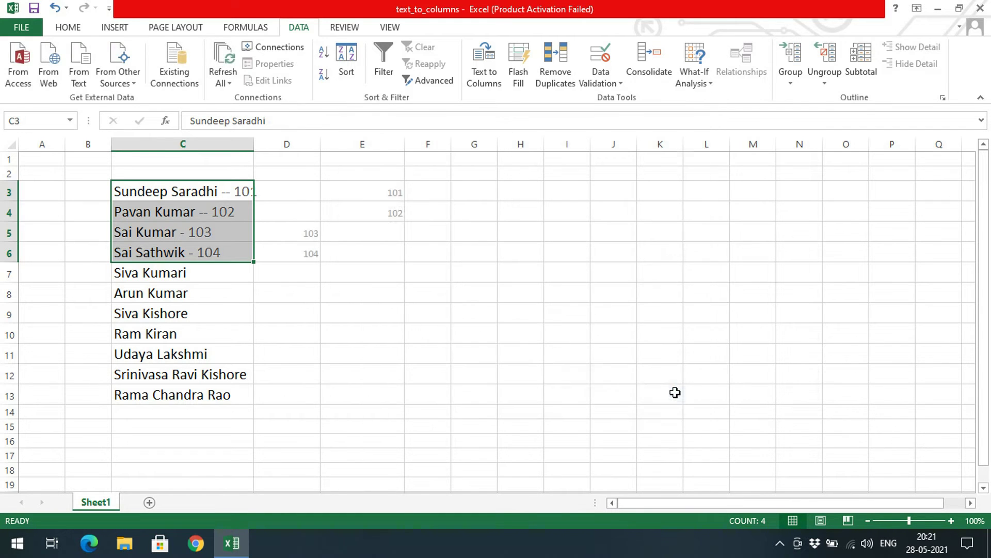
Check the number placement in D3:E4 and undo the hyphen split of C3:C6
{"action": "left_click_drag", "start_coordinate": [302, 195], "coordinate": [373, 210]}
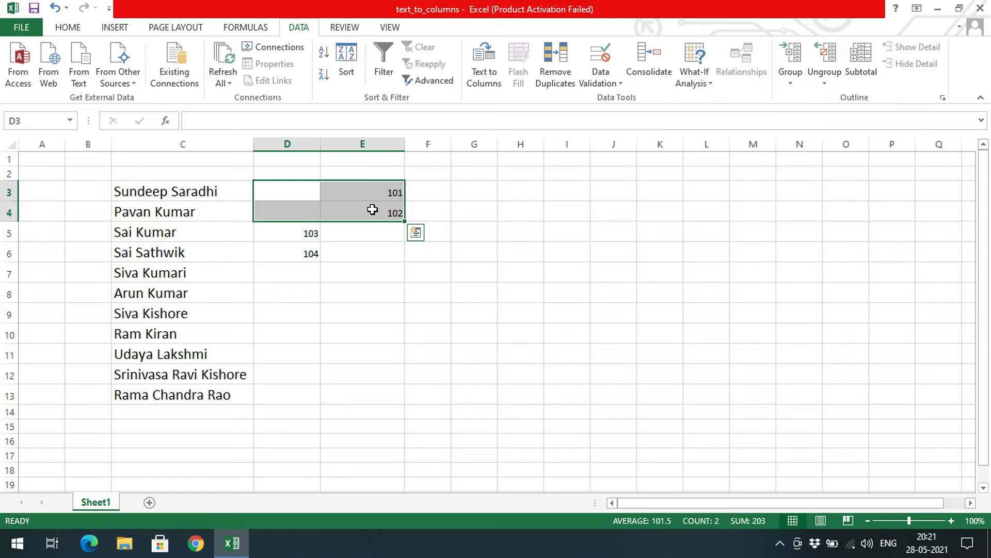
{"action": "key", "text": "ctrl+z"}
{"action": "key", "text": "ctrl+q"}
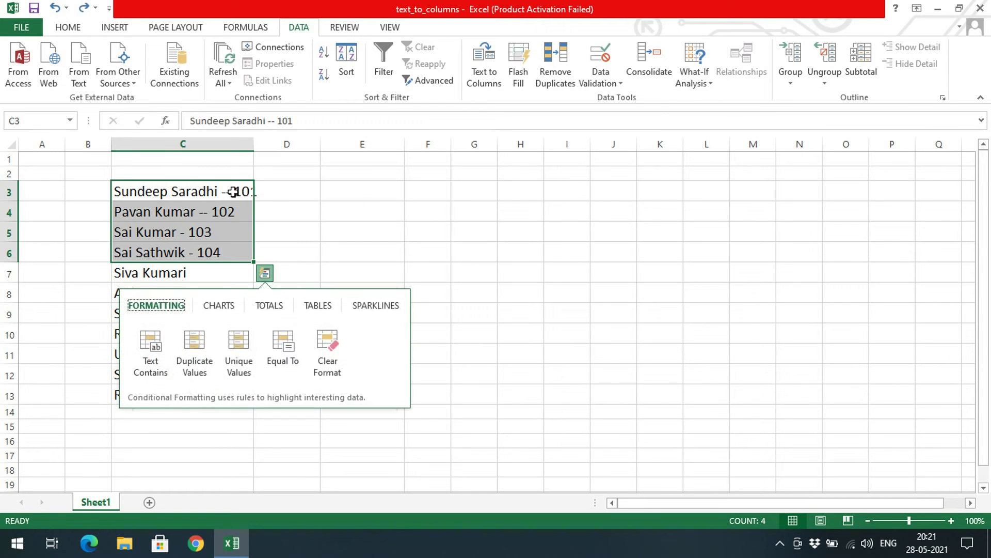
AutoFit the width of column C to its longest entry
{"action": "left_click", "coordinate": [230, 192]}
{"action": "left_click", "coordinate": [261, 191]}
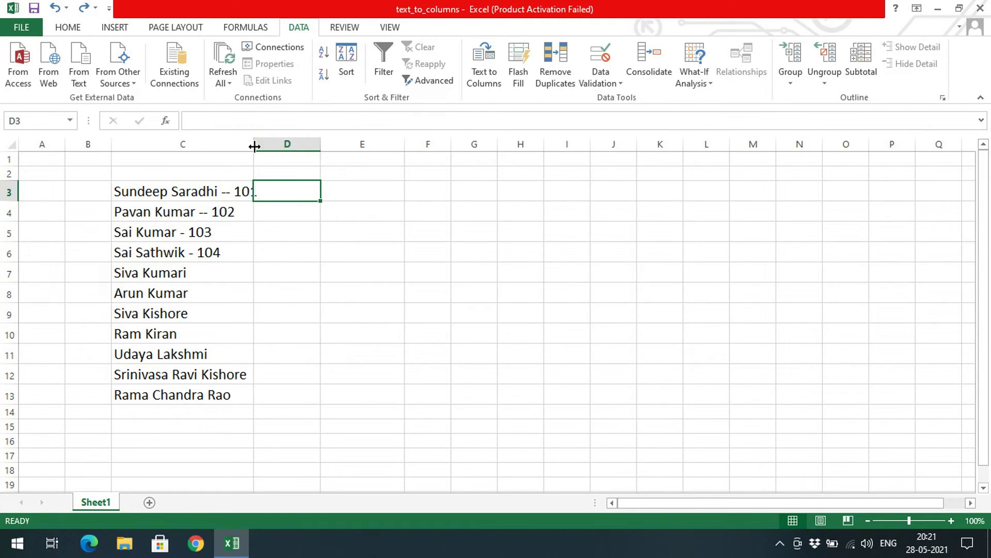
{"action": "double_click", "coordinate": [254, 144]}
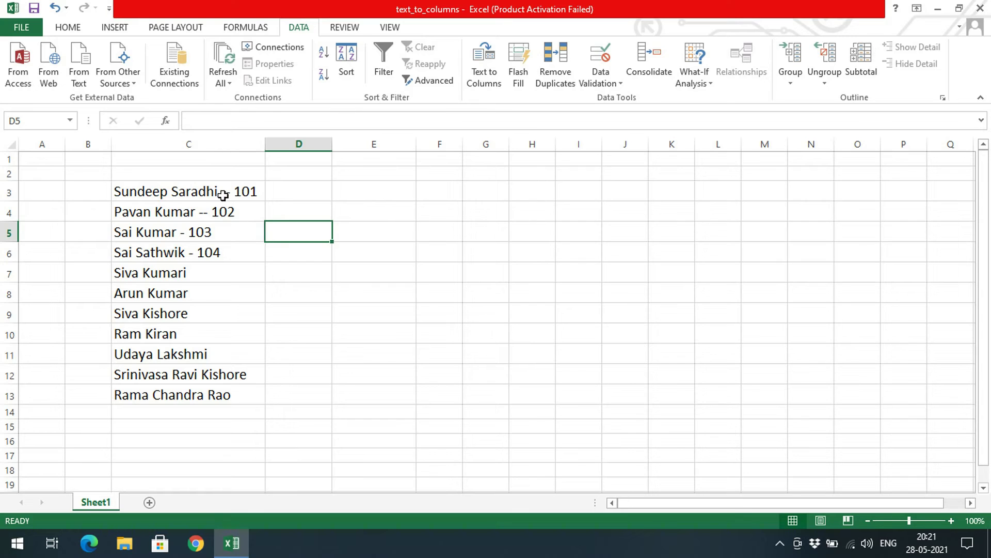
Split C3:C6 with Text to Columns at the hyphen, treating consecutive delimiters as one, and undo the split
{"action": "left_click_drag", "start_coordinate": [223, 192], "coordinate": [224, 249]}
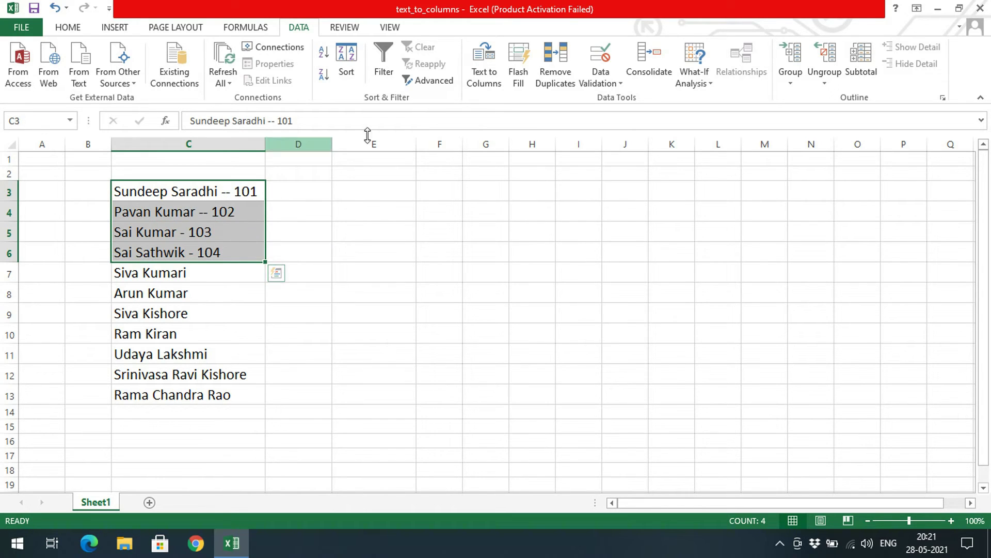
{"action": "left_click", "coordinate": [484, 83]}
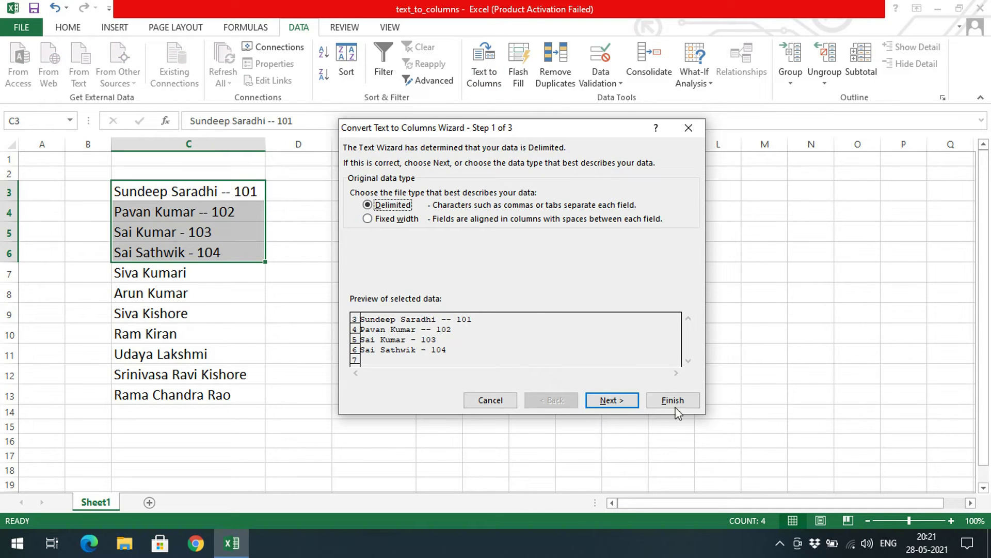
{"action": "left_click", "coordinate": [611, 401]}
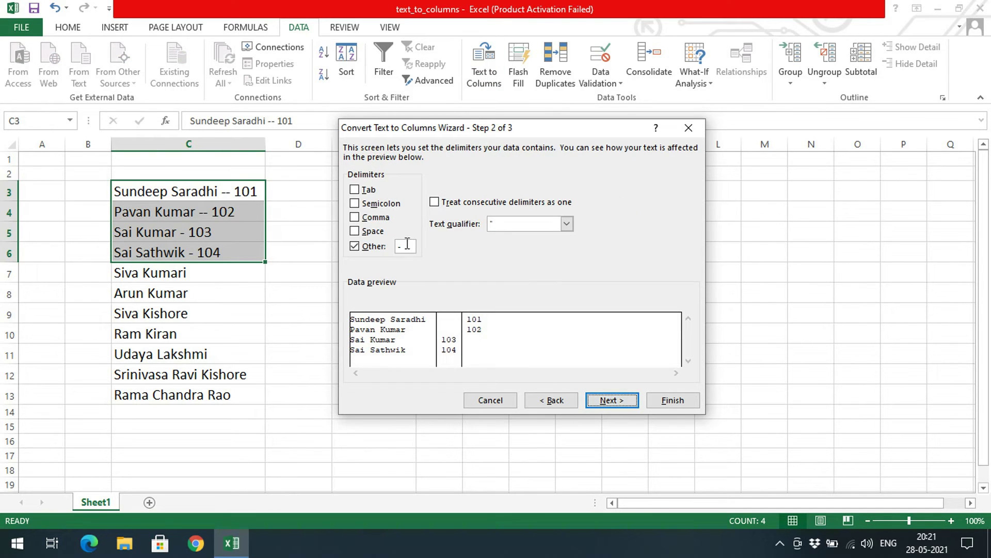
{"action": "left_click", "coordinate": [434, 202]}
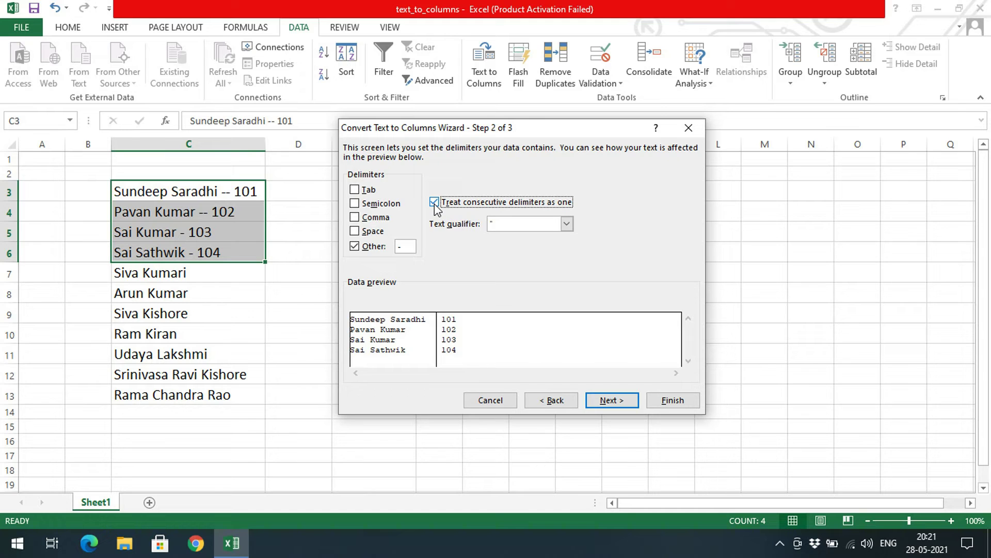
{"action": "left_click", "coordinate": [435, 203]}
{"action": "left_click", "coordinate": [436, 204]}
{"action": "left_click", "coordinate": [621, 401]}
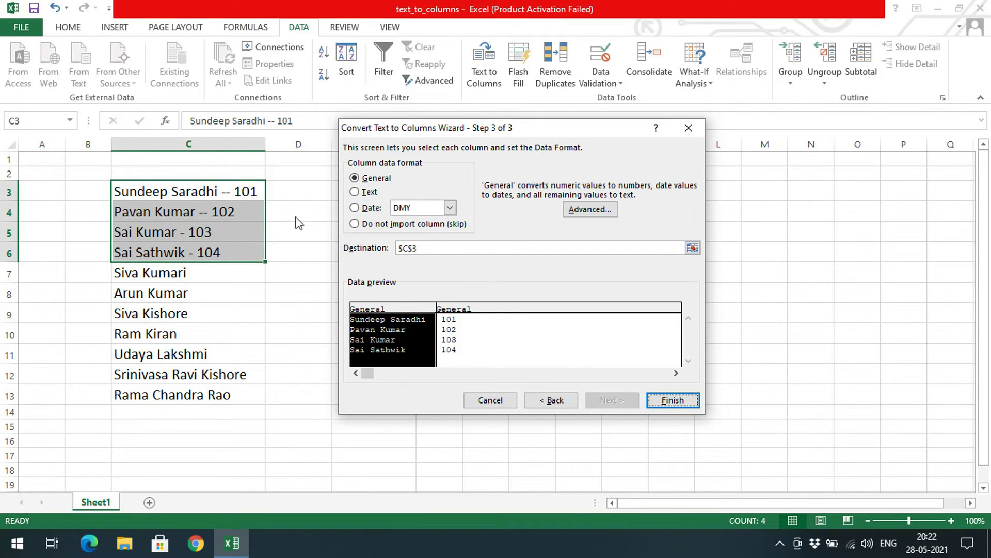
{"action": "left_click", "coordinate": [681, 401]}
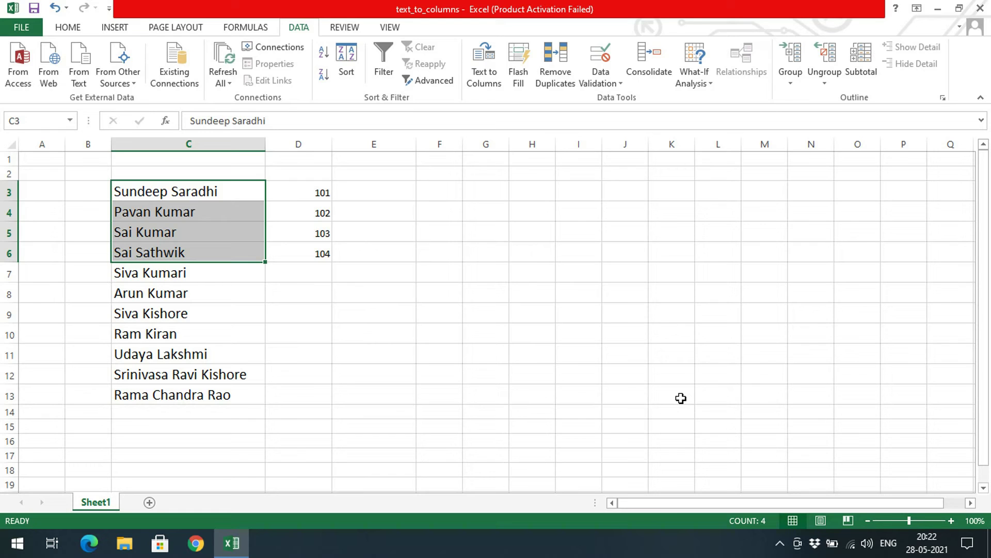
{"action": "key", "text": "ctrl+z"}
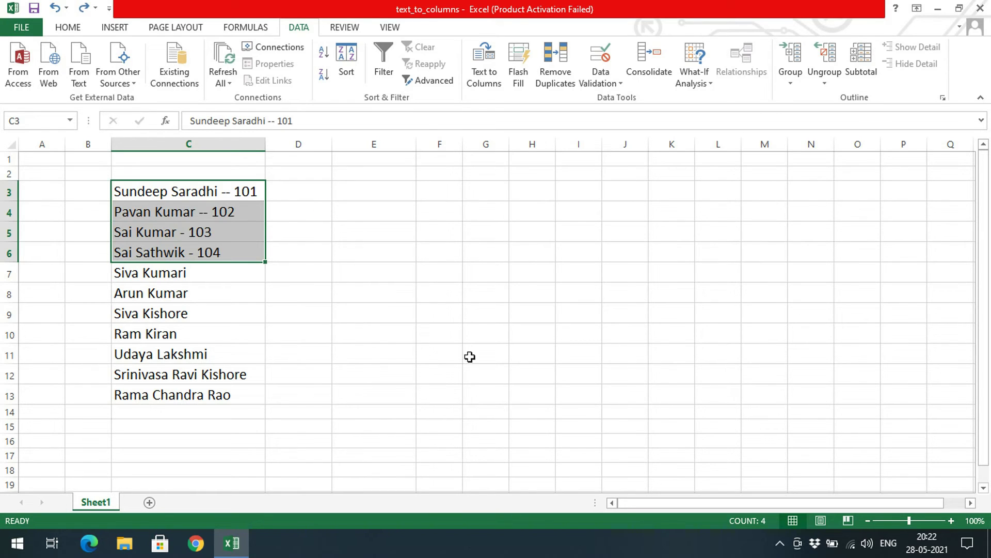
{"action": "left_click", "coordinate": [331, 315]}
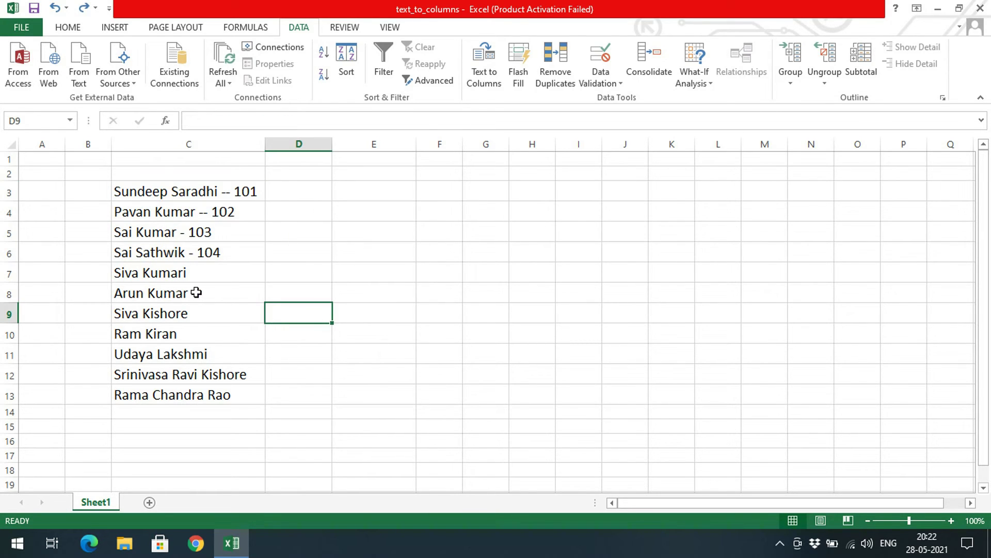
Set up a Text to Columns conversion of C7:C9 using the Fixed width data type
{"action": "left_click", "coordinate": [180, 273]}
{"action": "left_click_drag", "start_coordinate": [180, 273], "coordinate": [184, 317]}
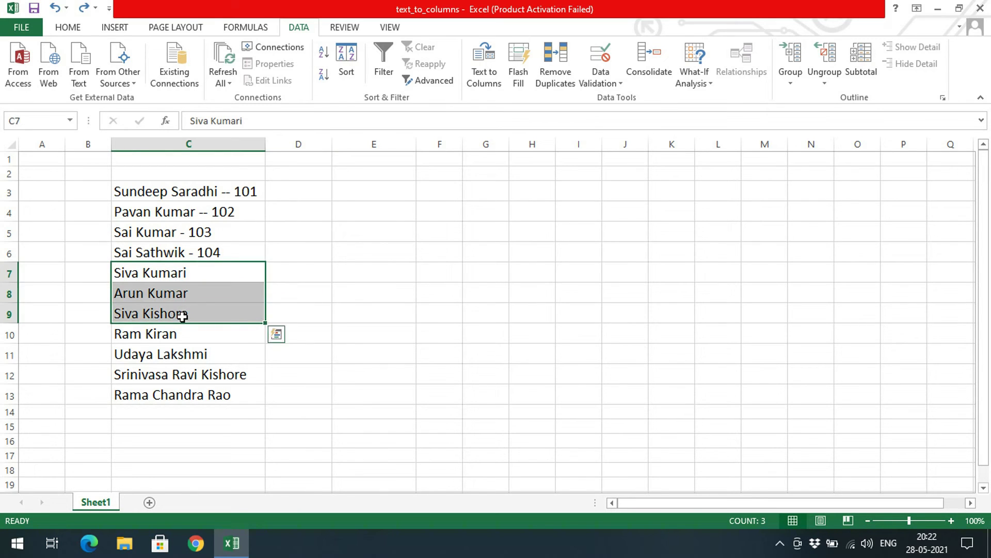
{"action": "left_click", "coordinate": [486, 78]}
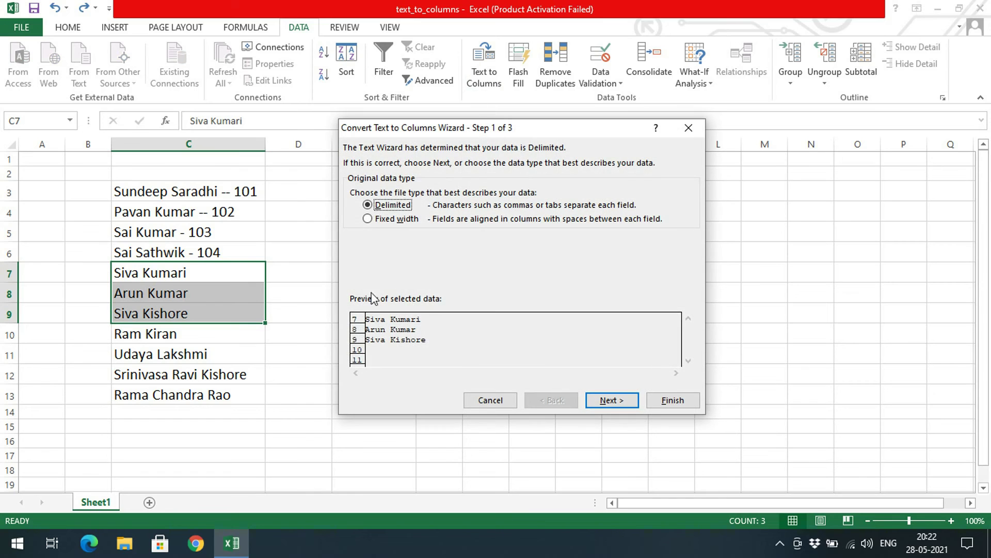
{"action": "left_click", "coordinate": [367, 219]}
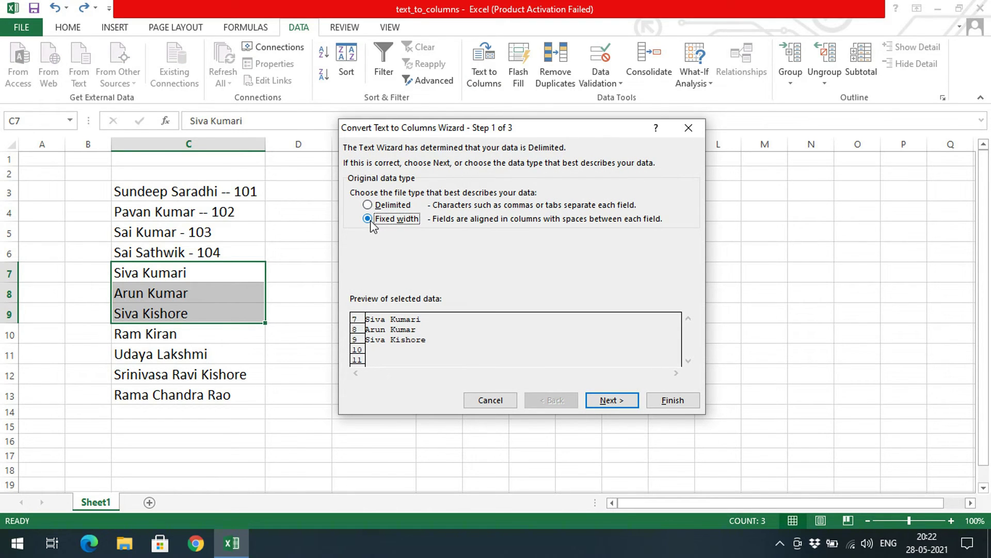
{"action": "left_click", "coordinate": [609, 401]}
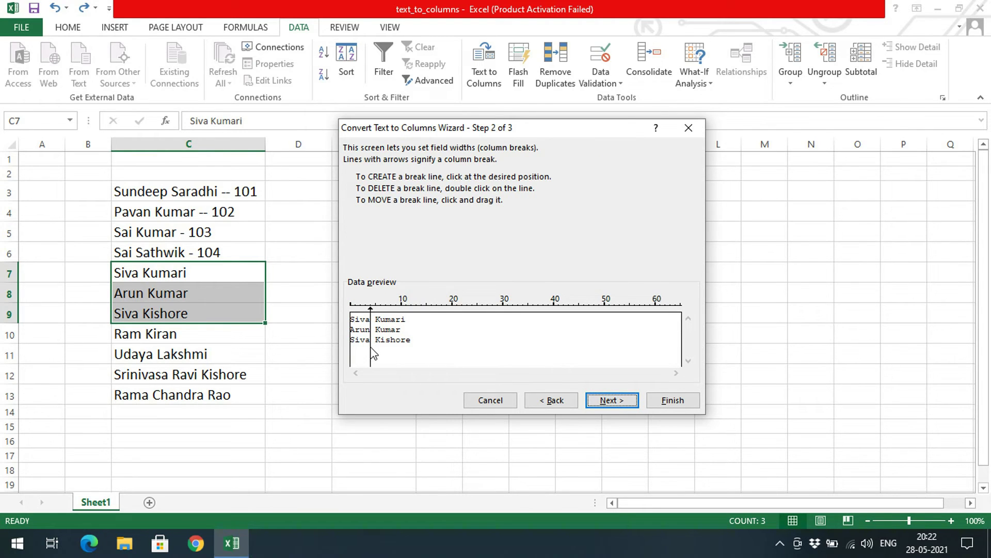
Move the break line to position 5, just before the second name, finish the split of C7:C9 and undo it
{"action": "left_click_drag", "start_coordinate": [371, 351], "coordinate": [372, 345]}
{"action": "double_click", "coordinate": [370, 355]}
{"action": "left_click", "coordinate": [371, 356]}
{"action": "double_click", "coordinate": [371, 356]}
{"action": "left_click", "coordinate": [372, 356]}
{"action": "left_click_drag", "start_coordinate": [371, 355], "coordinate": [376, 354]}
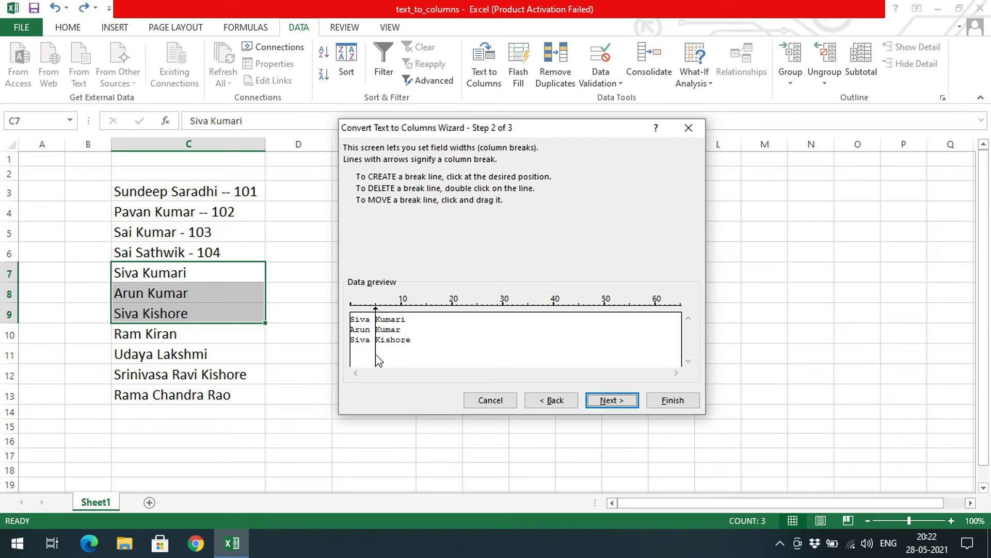
{"action": "left_click", "coordinate": [598, 408]}
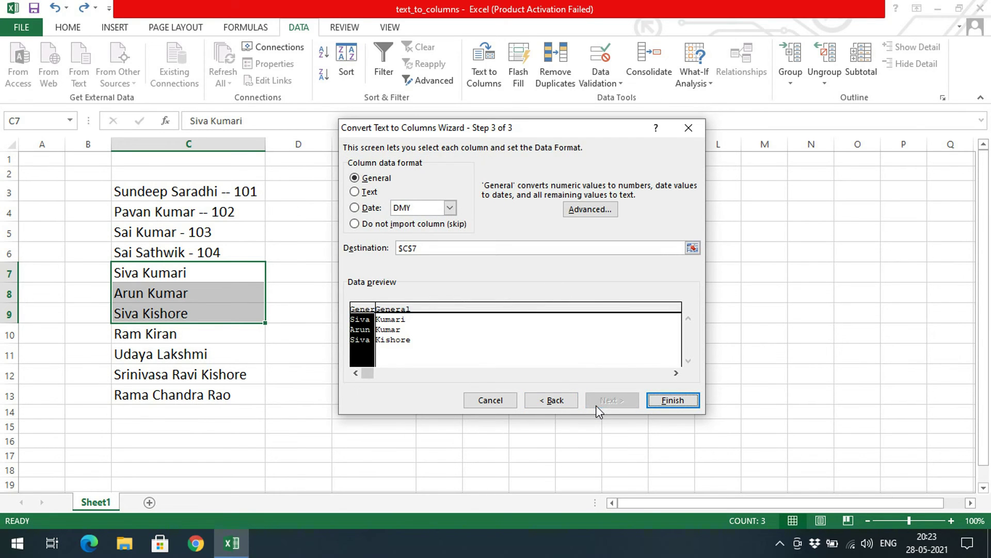
{"action": "left_click", "coordinate": [693, 401]}
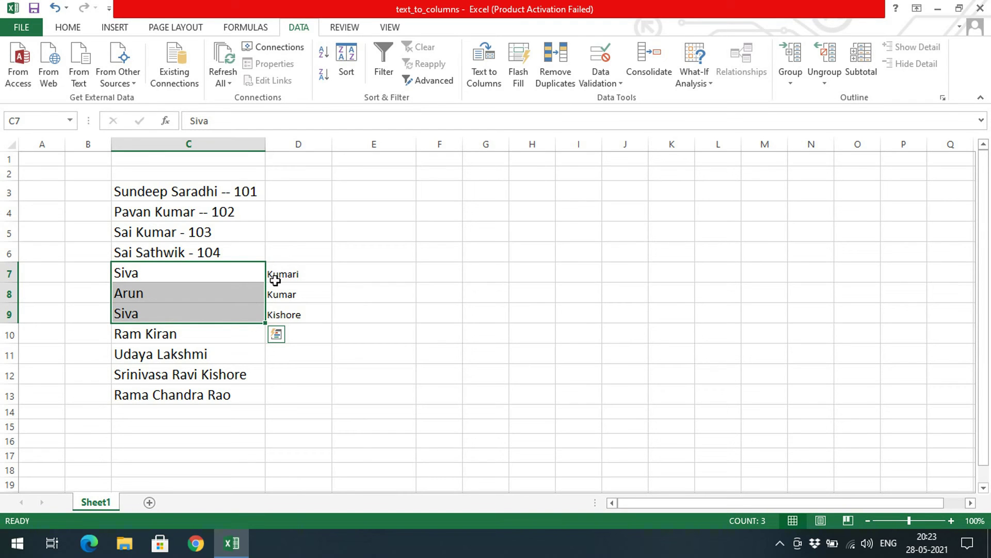
{"action": "key", "text": "ctrl+z"}
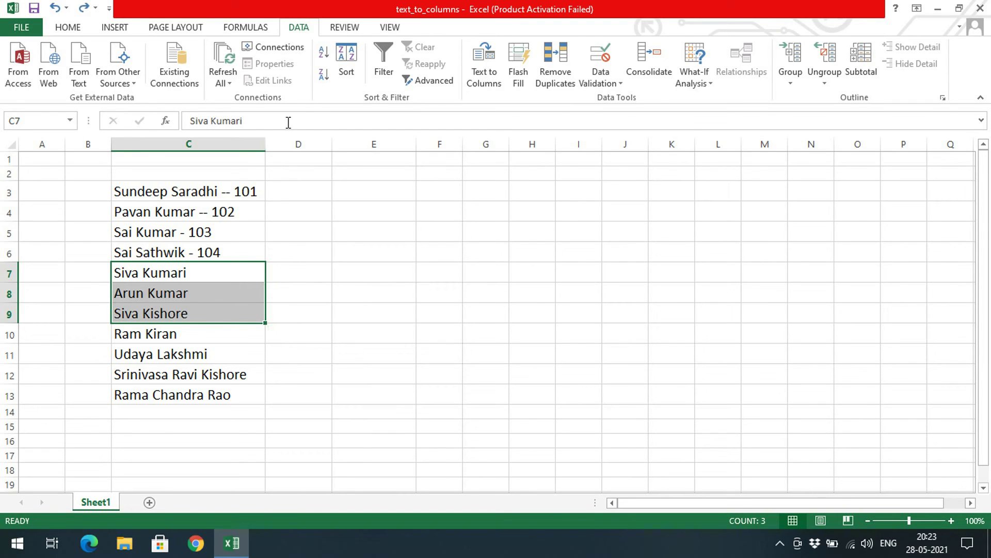
Split C7:C9 by Fixed width with the break line moved to position 7, two letters into the second name
{"action": "left_click", "coordinate": [484, 64]}
{"action": "left_click", "coordinate": [404, 219]}
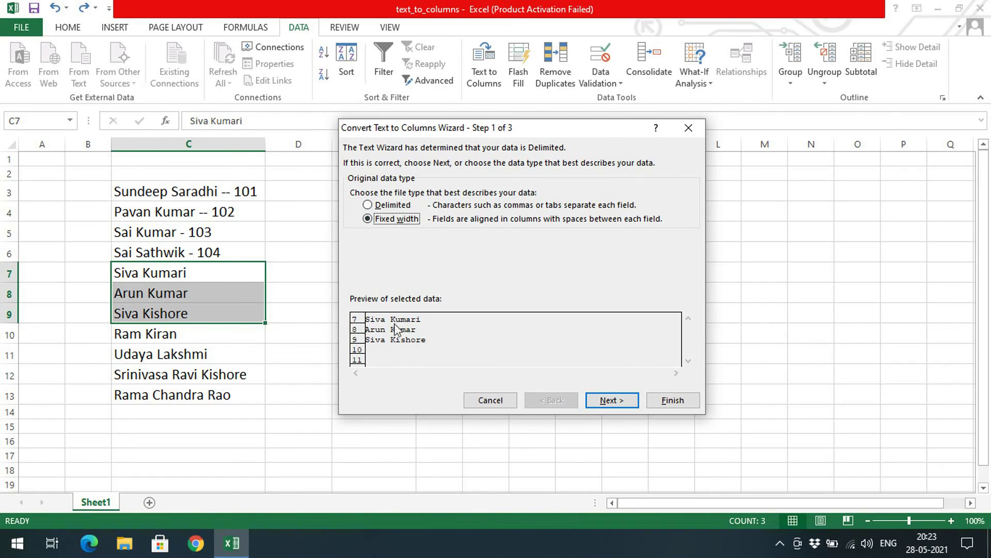
{"action": "left_click", "coordinate": [594, 404]}
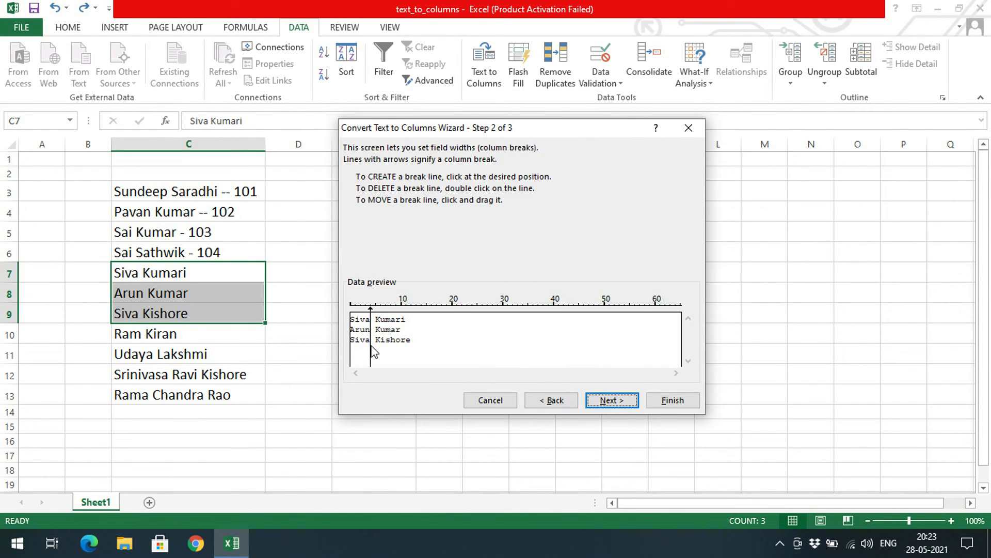
{"action": "left_click_drag", "start_coordinate": [371, 350], "coordinate": [385, 348]}
{"action": "left_click", "coordinate": [609, 401]}
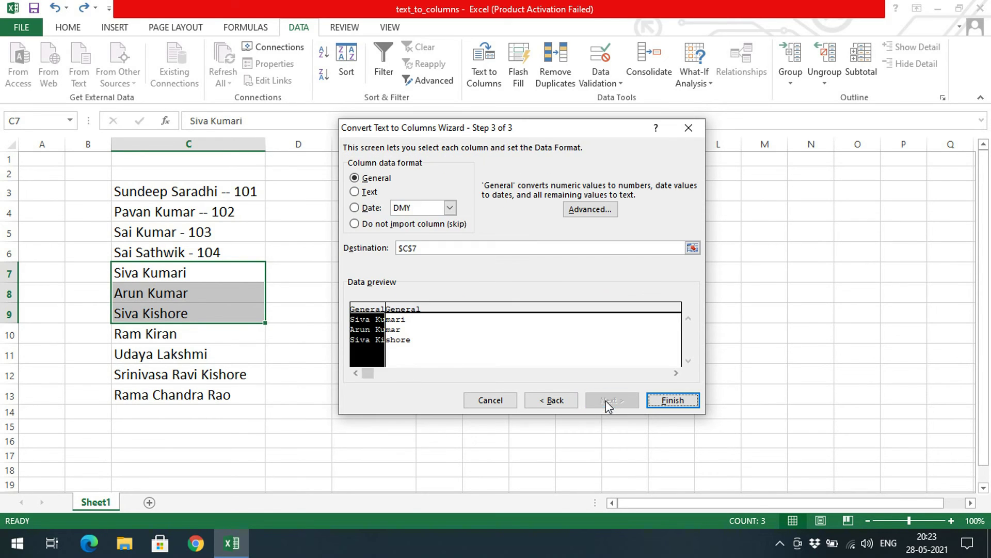
{"action": "left_click", "coordinate": [669, 400]}
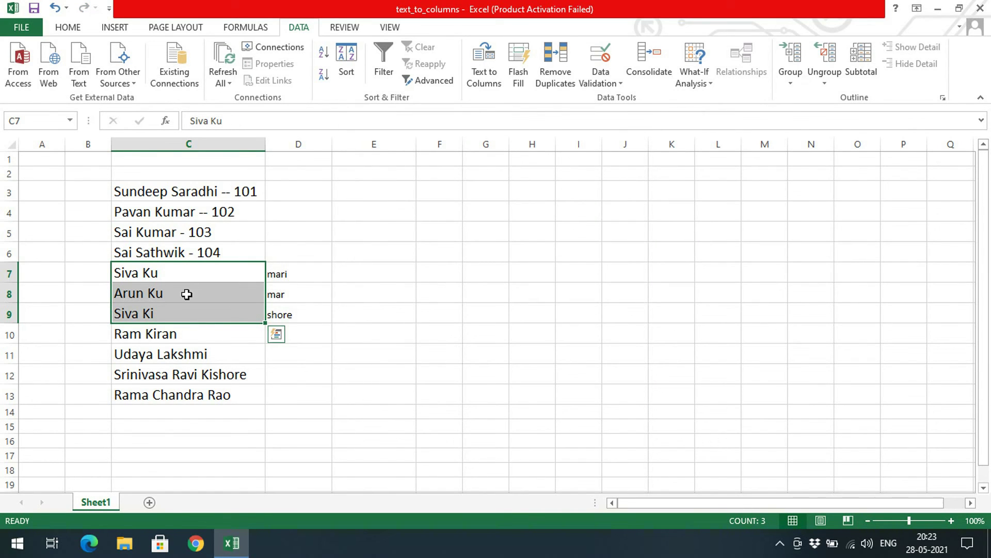
{"action": "left_click_drag", "start_coordinate": [272, 269], "coordinate": [284, 316]}
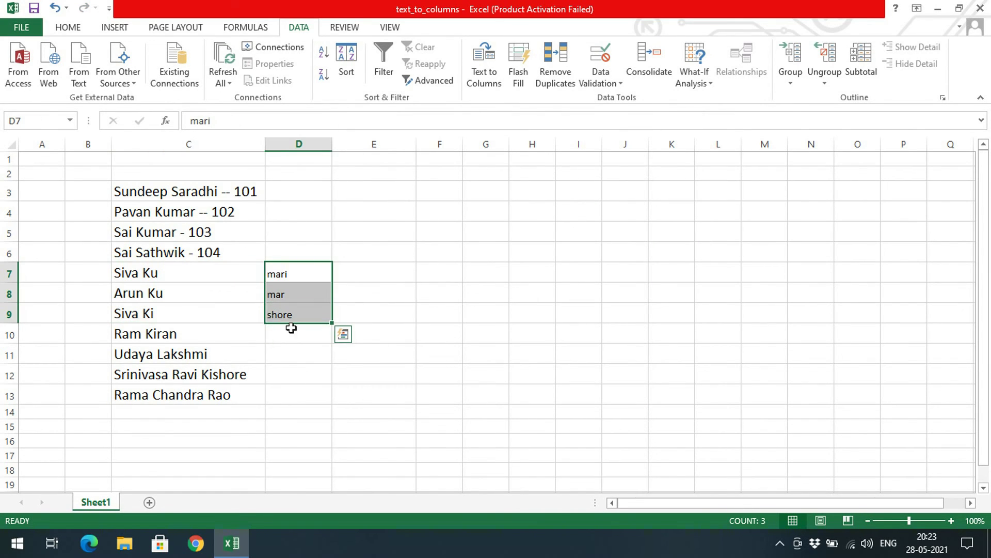
{"action": "left_click", "coordinate": [484, 83]}
{"action": "left_click", "coordinate": [390, 219]}
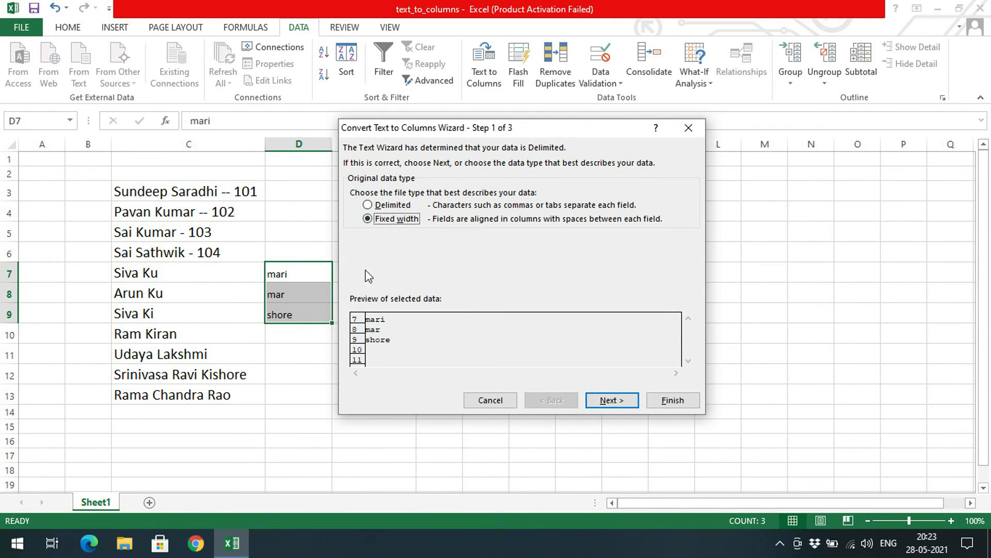
{"action": "left_click", "coordinate": [610, 400]}
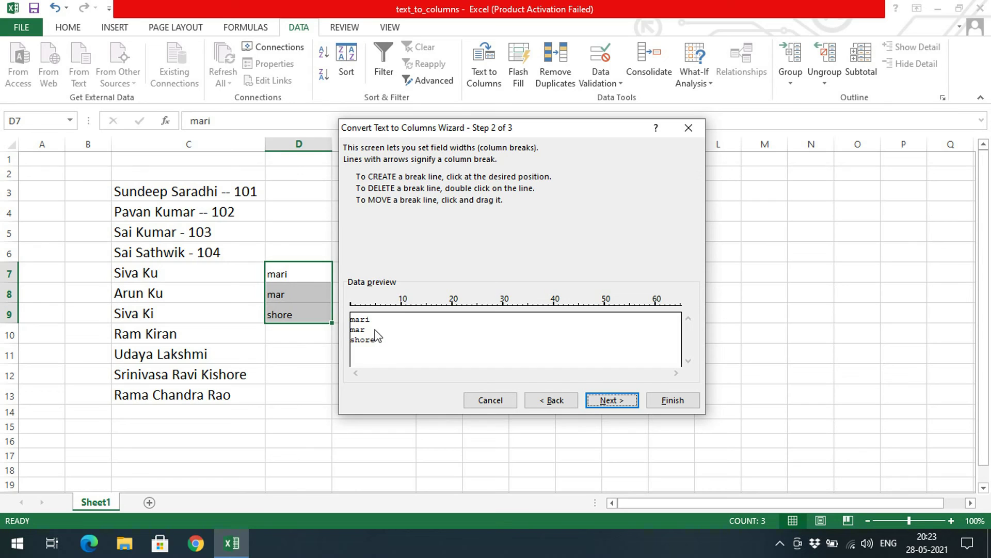
{"action": "left_click", "coordinate": [355, 333]}
{"action": "mouse_move", "coordinate": [355, 335]}
{"action": "left_mouse_down"}
{"action": "mouse_move", "coordinate": [370, 341]}
{"action": "mouse_move", "coordinate": [353, 342]}
{"action": "left_mouse_up"}
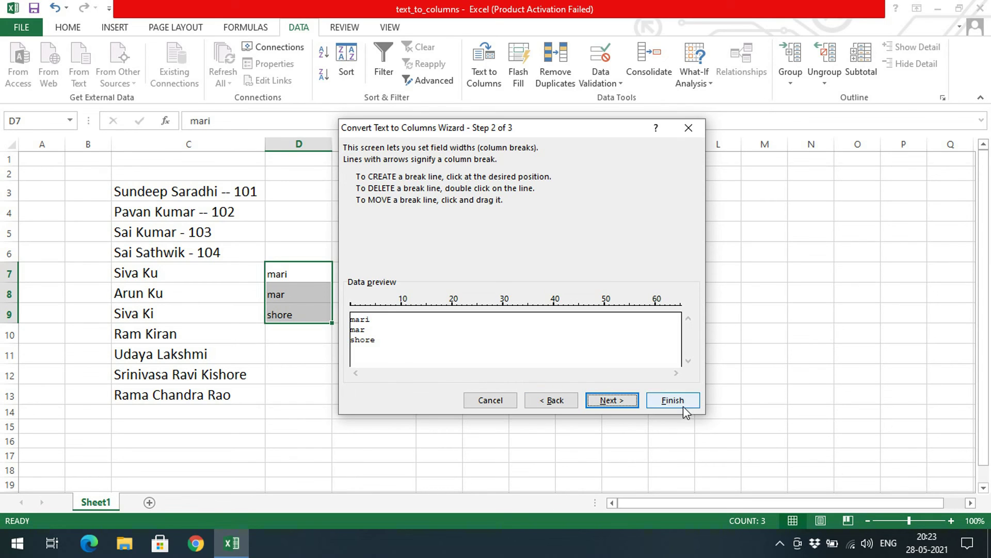
{"action": "left_click", "coordinate": [491, 401]}
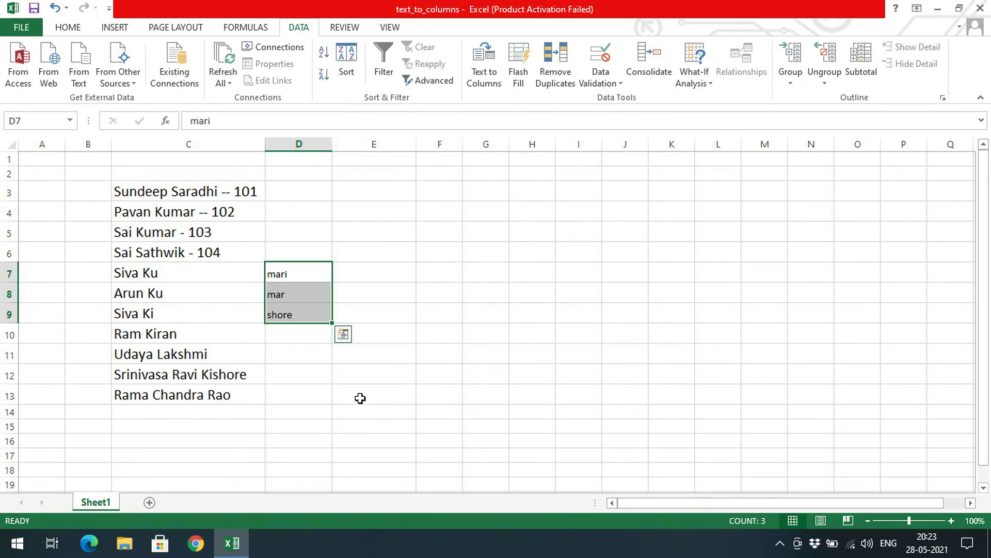
Undo the fixed-width split of C7:C9
{"action": "left_click", "coordinate": [359, 399]}
{"action": "key", "text": "ctrl+z"}
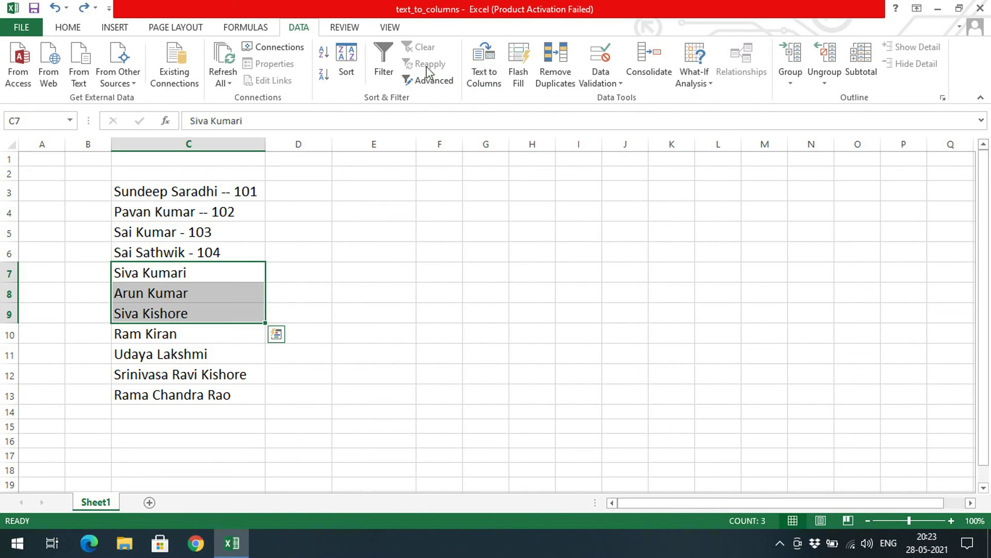